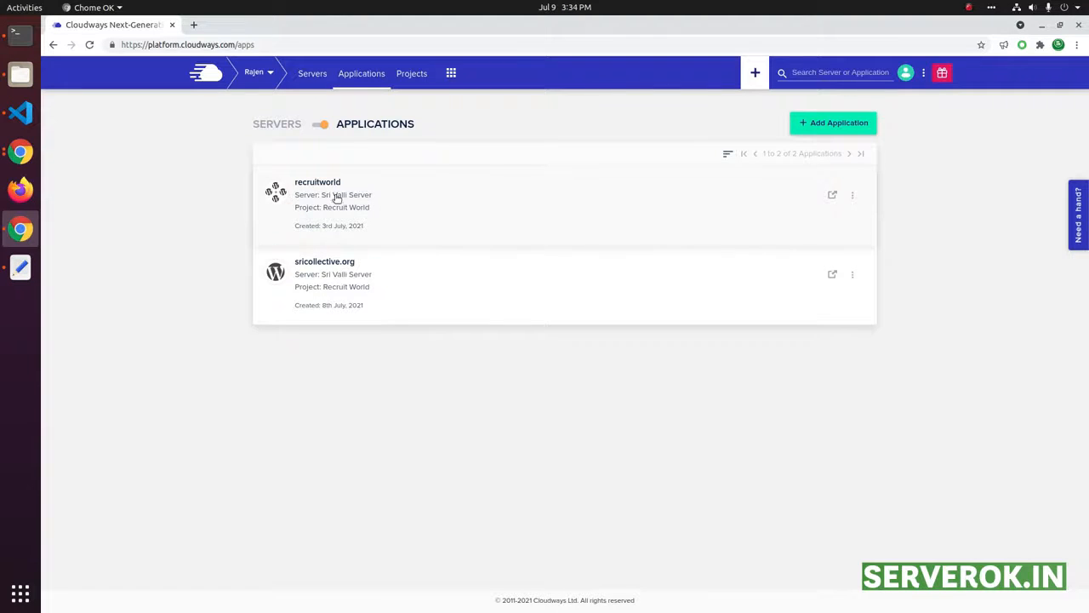
Step: Pick Sri Valli Server for the new app and bring up its Add Application form
click(833, 124)
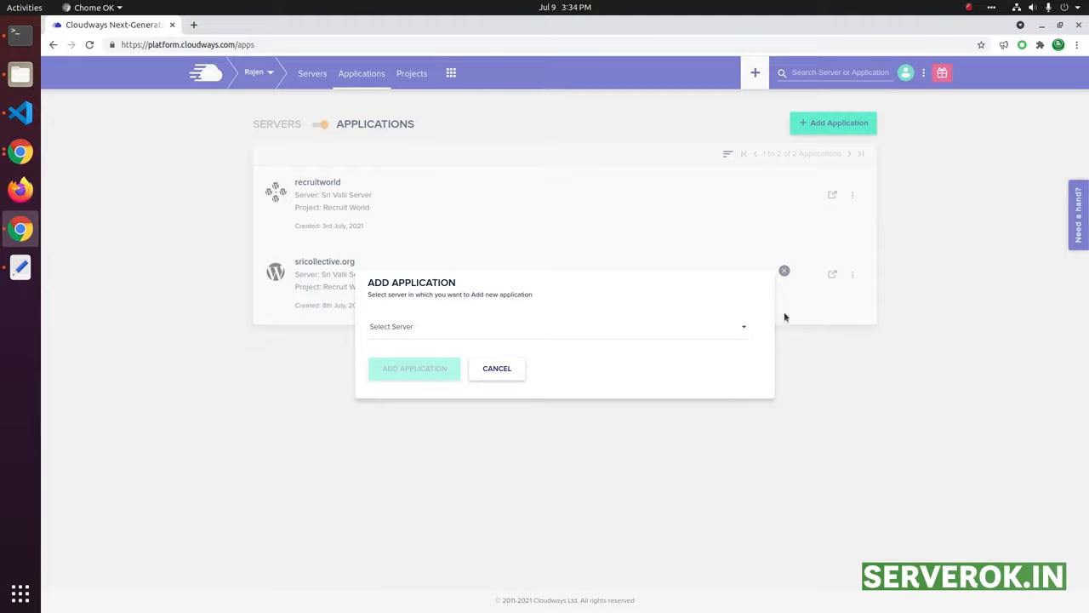
click(737, 328)
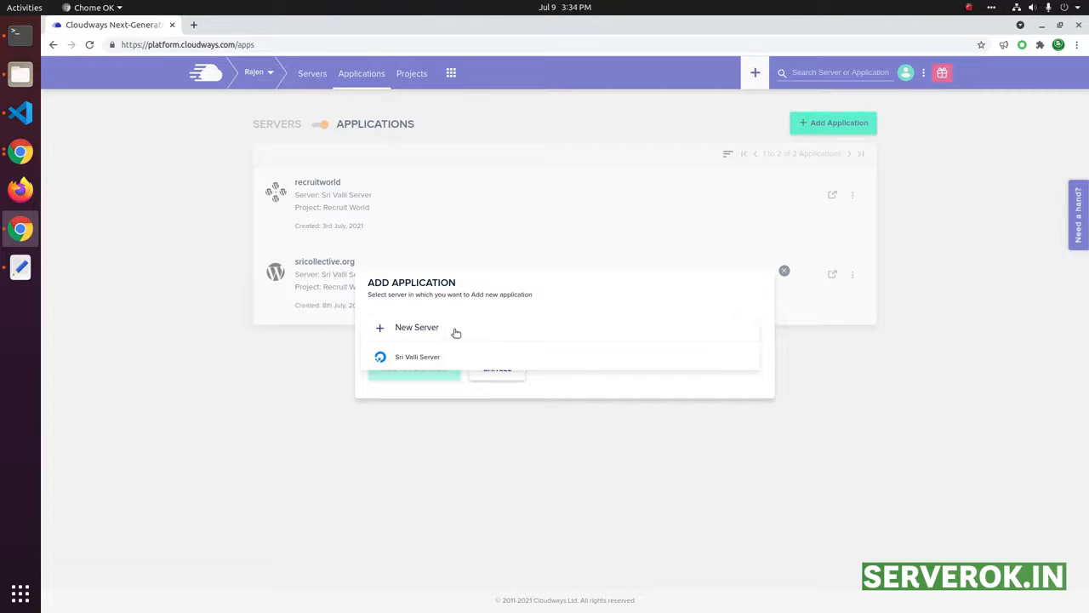
click(417, 357)
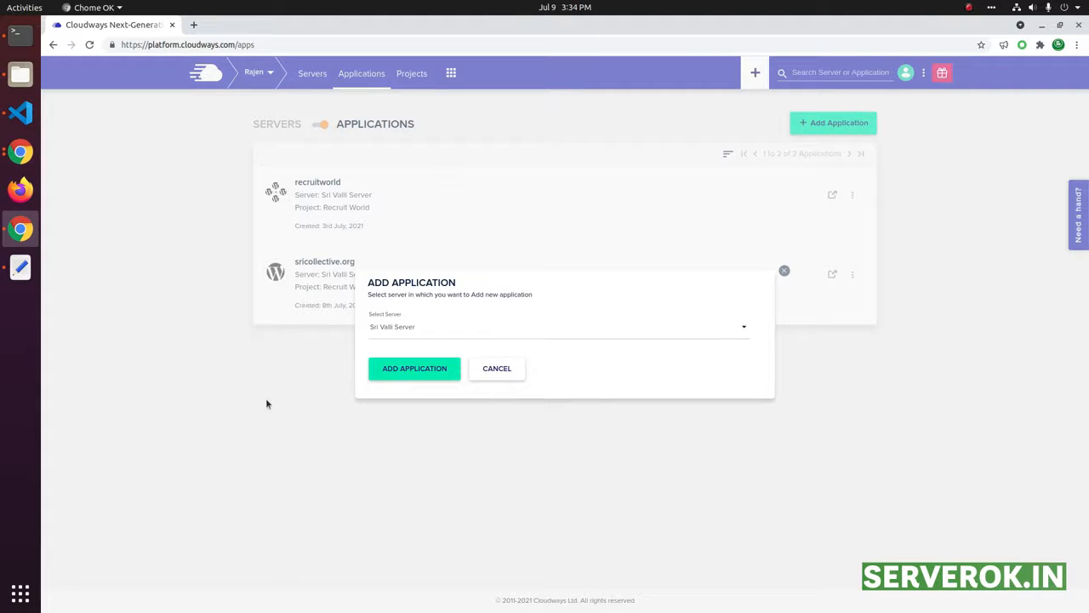
click(408, 371)
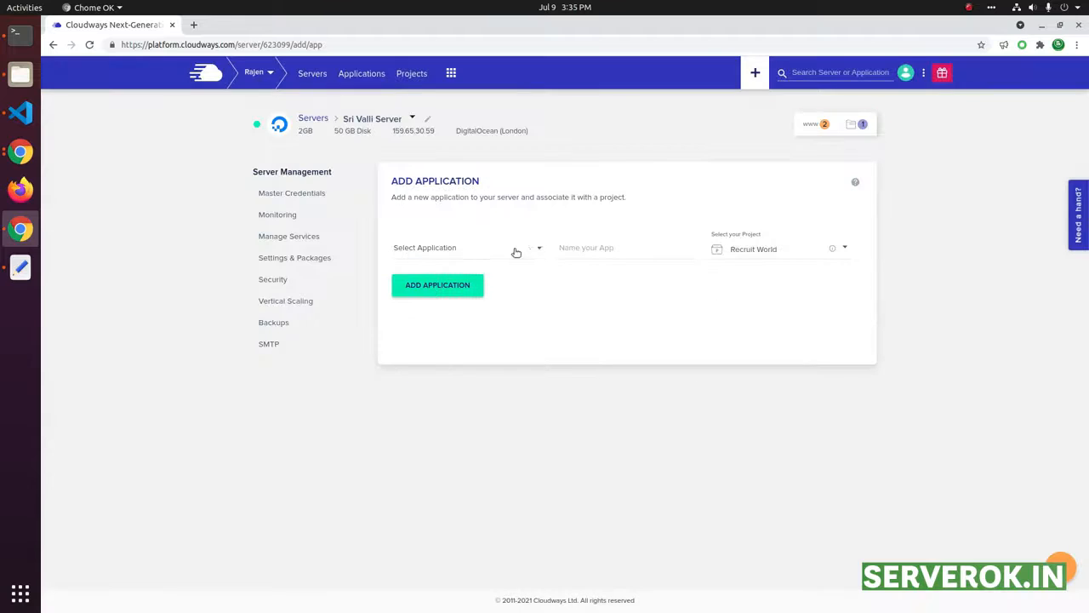
Step: Choose PHP > Custom App from the Select Application list
click(528, 248)
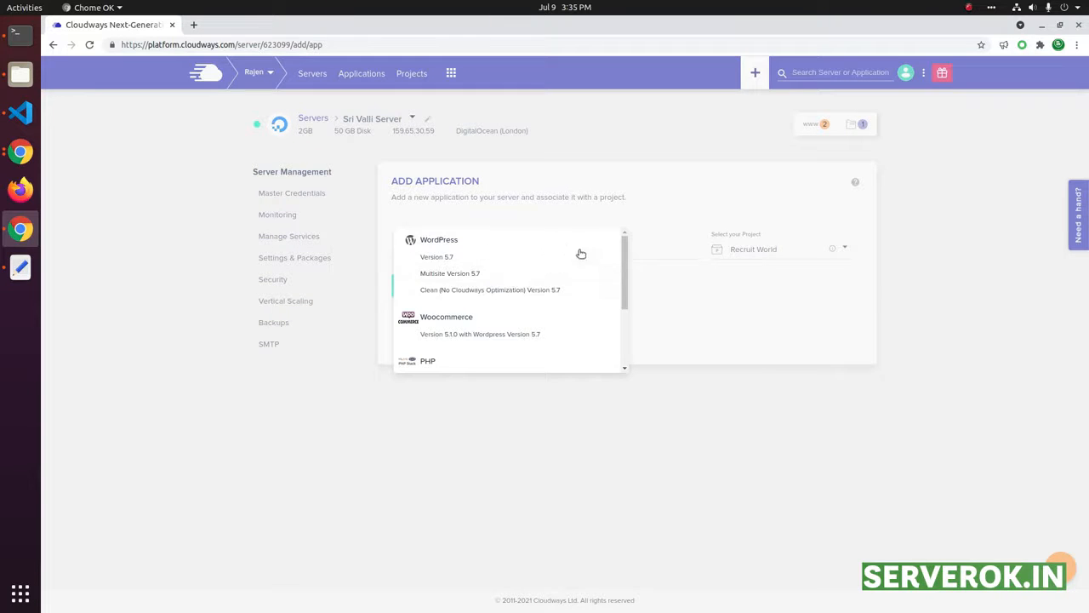
drag(625, 259, 437, 243)
scroll(459, 332, down, 1)
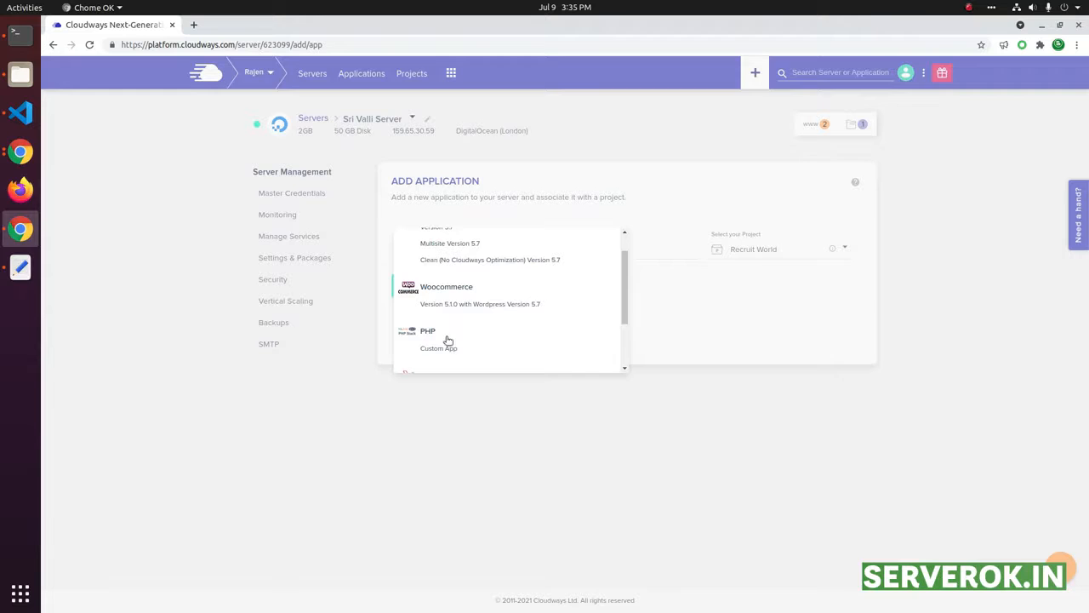
scroll(447, 340, down, 3)
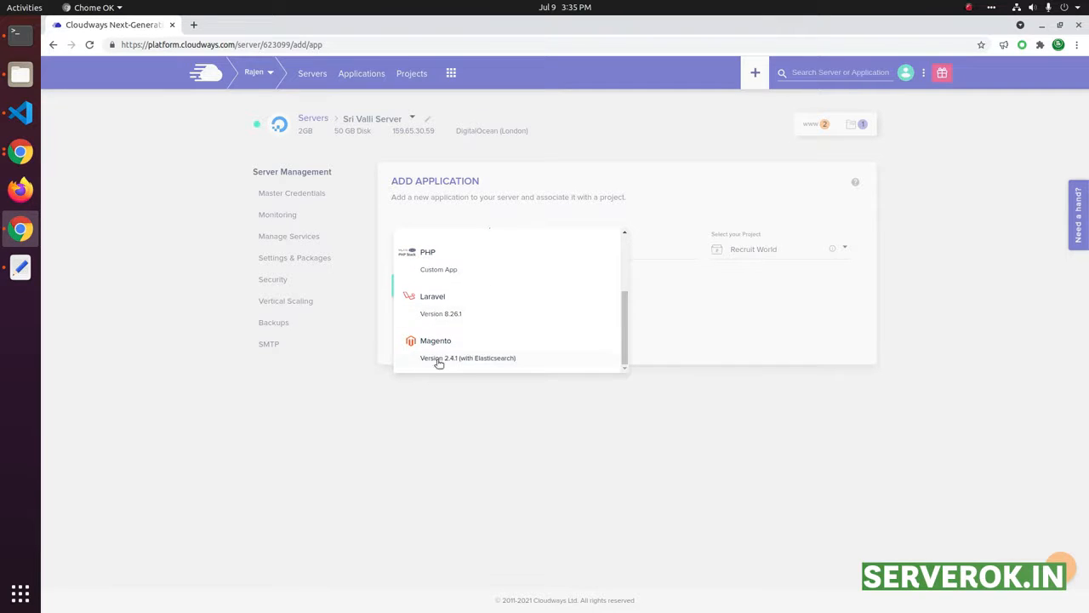
scroll(507, 355, up, 5)
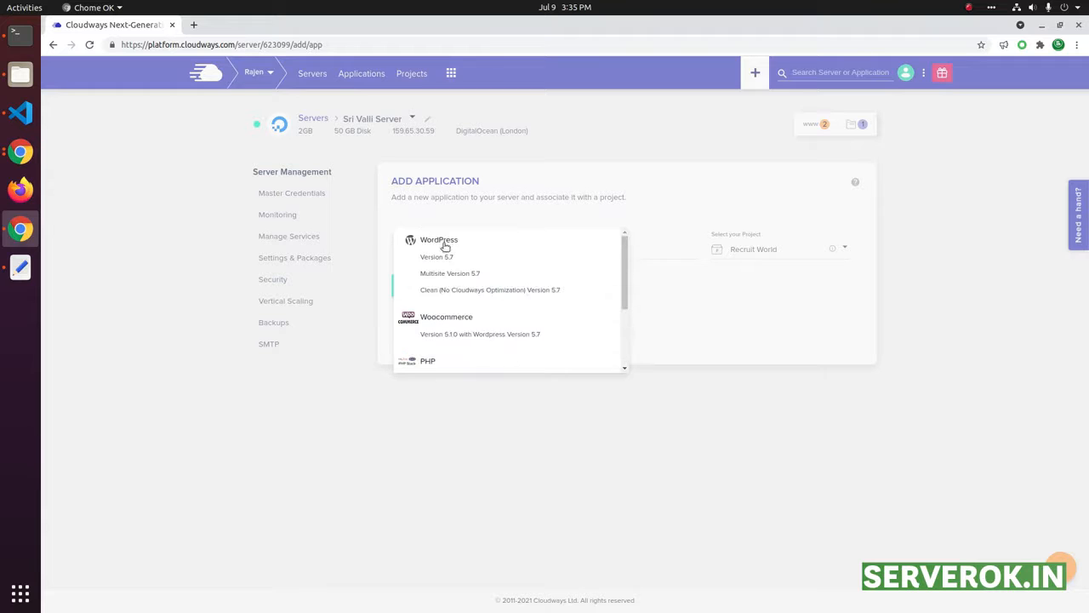
scroll(459, 318, down, 2)
scroll(459, 318, up, 2)
scroll(540, 298, down, 3)
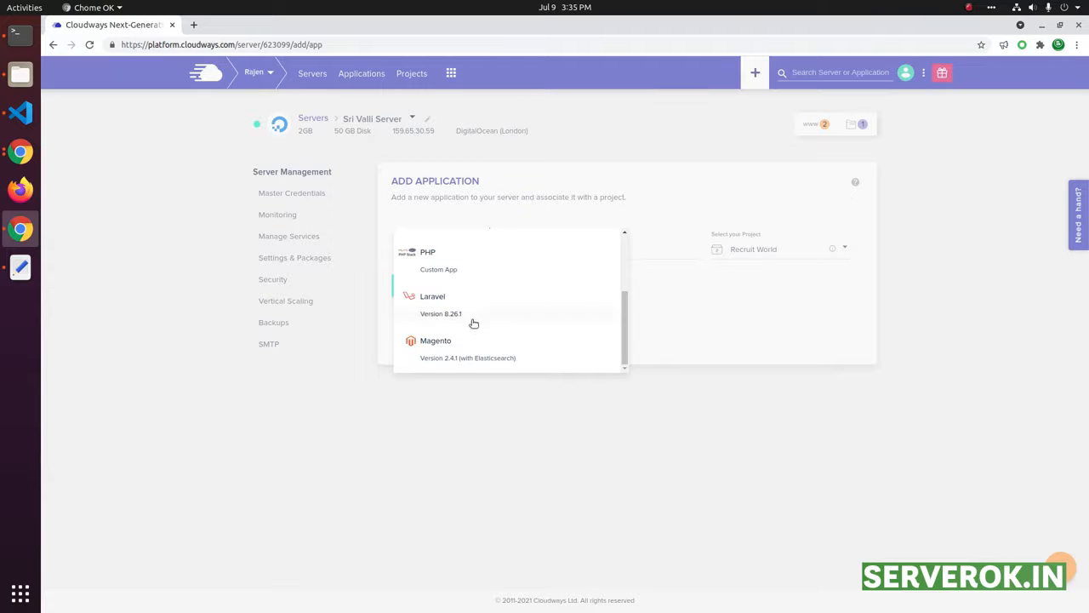
scroll(549, 302, up, 2)
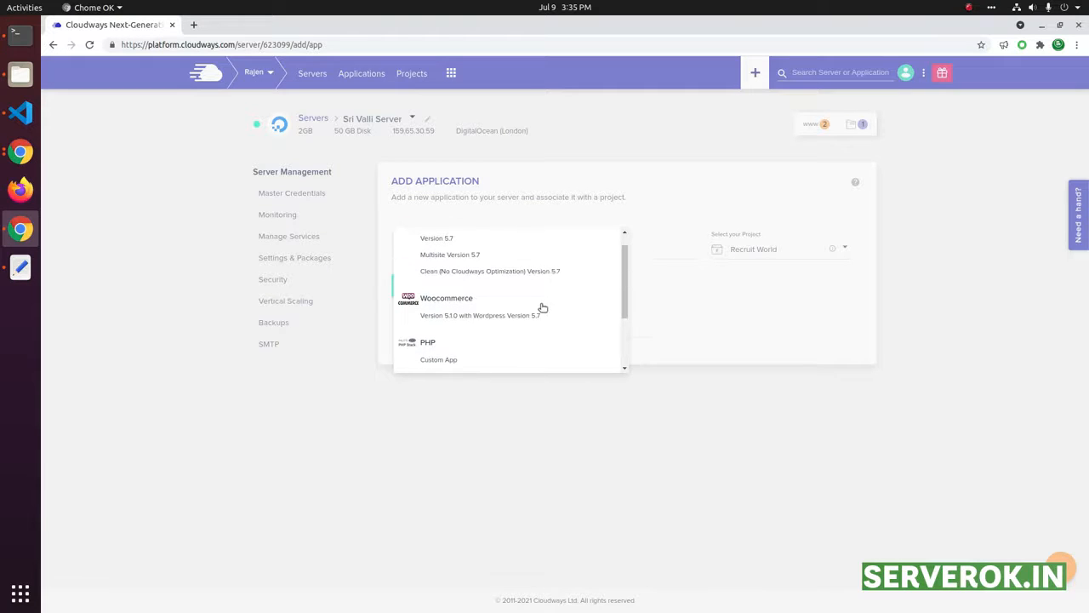
click(463, 358)
click(584, 251)
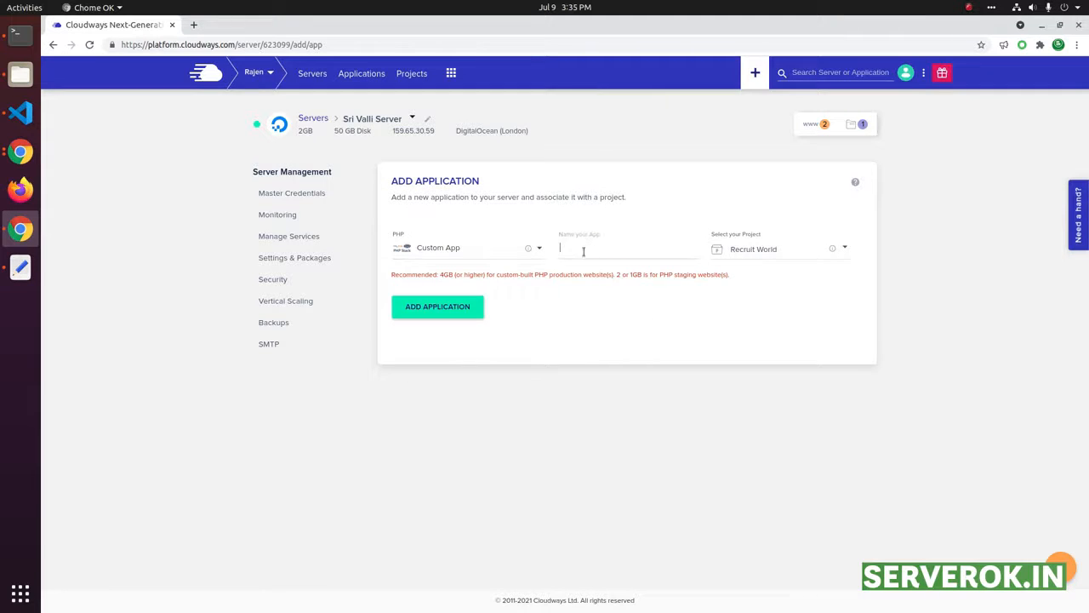
Step: Paste simplo.org from the notes as the app name and keep Recruit World as the project
key(alt+Tab)
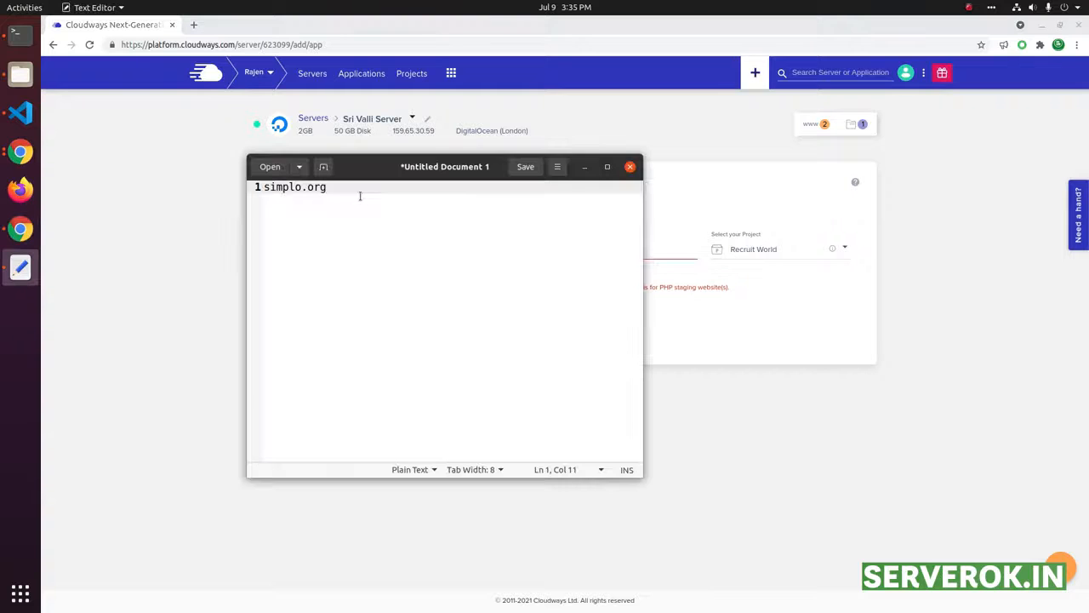
drag(381, 166, 625, 321)
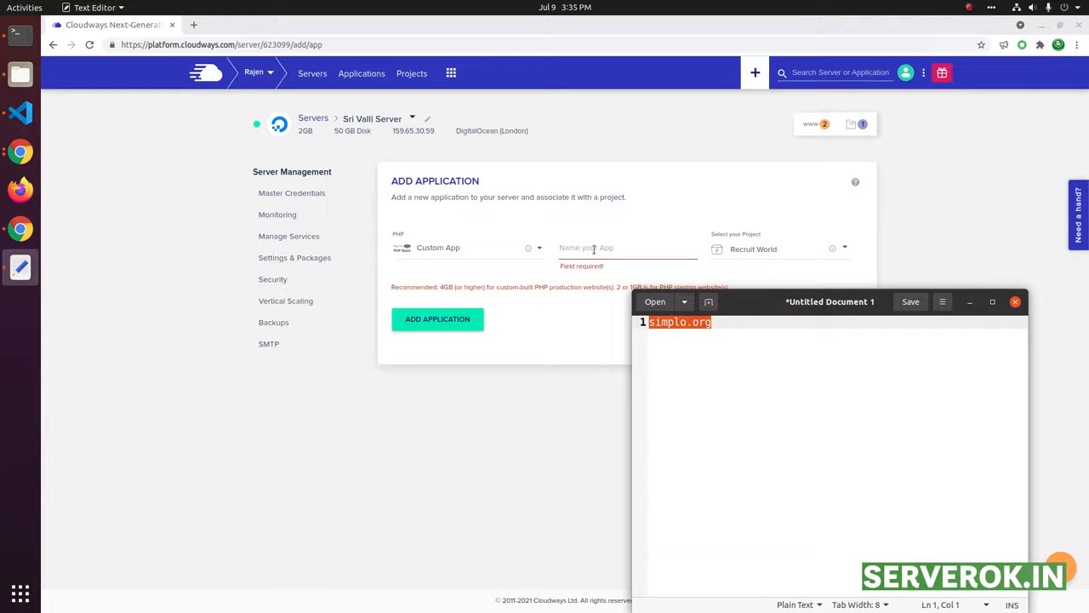
right_click(594, 248)
click(630, 321)
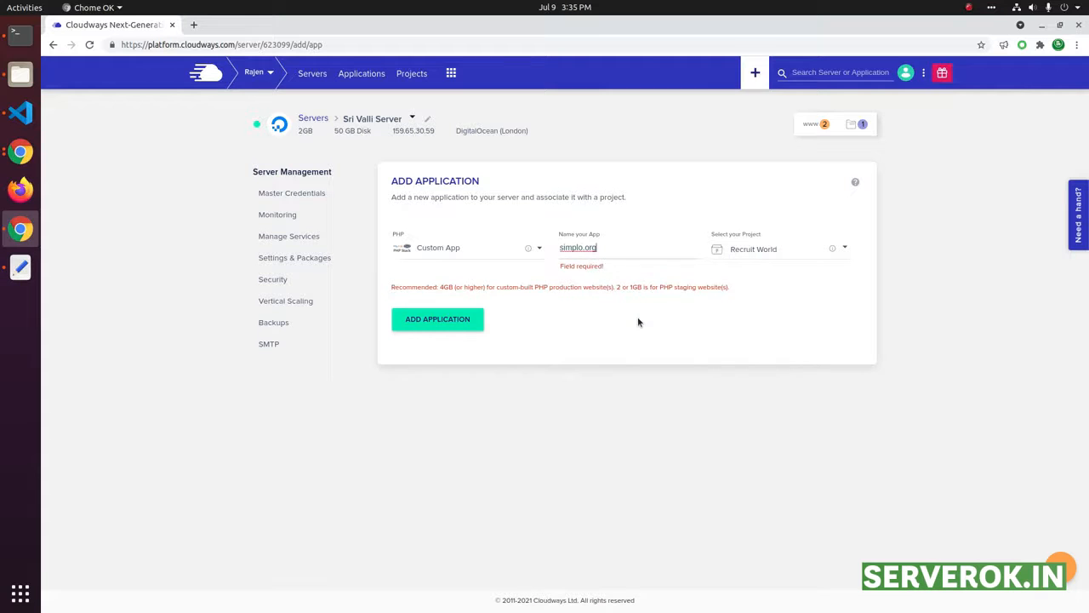
click(783, 249)
click(800, 251)
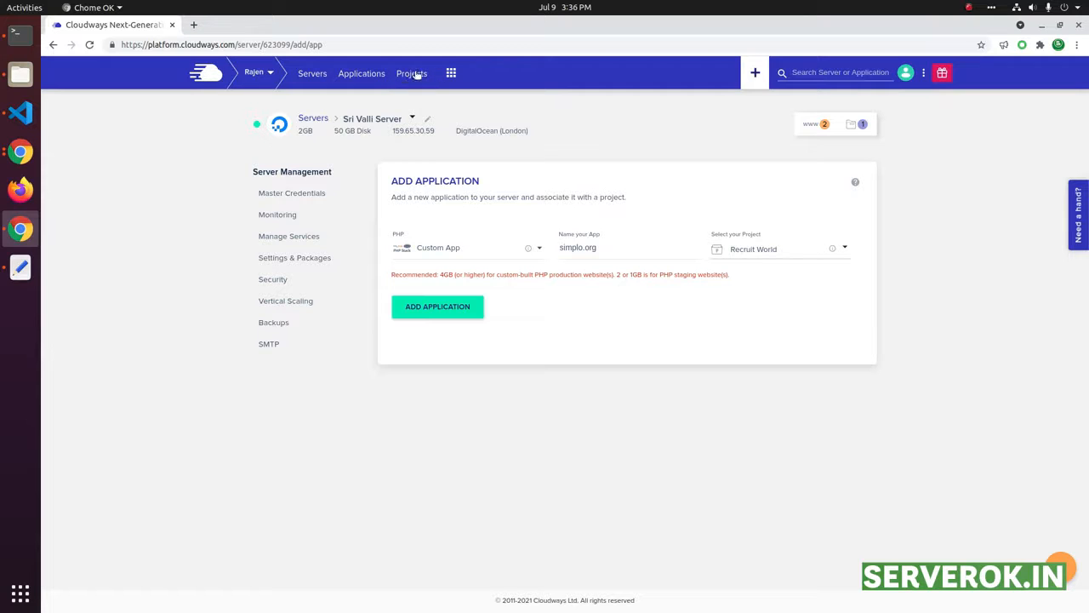
Step: Submit the simplo.org app, then copy the server IP 159.65.30.59 for Cloudflare
click(418, 310)
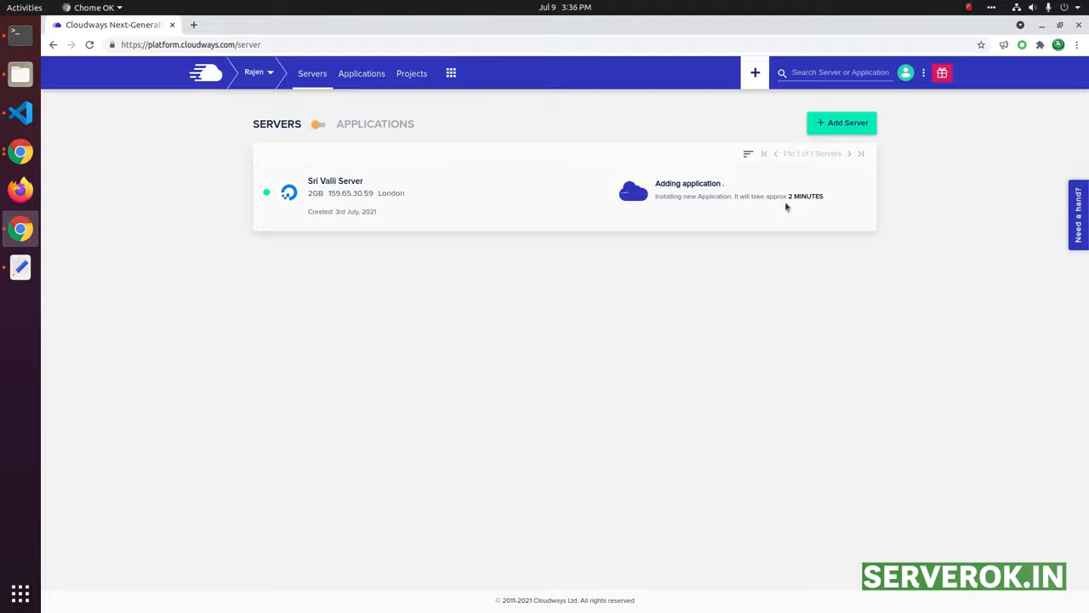
double_click(340, 194)
right_click(340, 194)
click(366, 204)
key(alt+Tab)
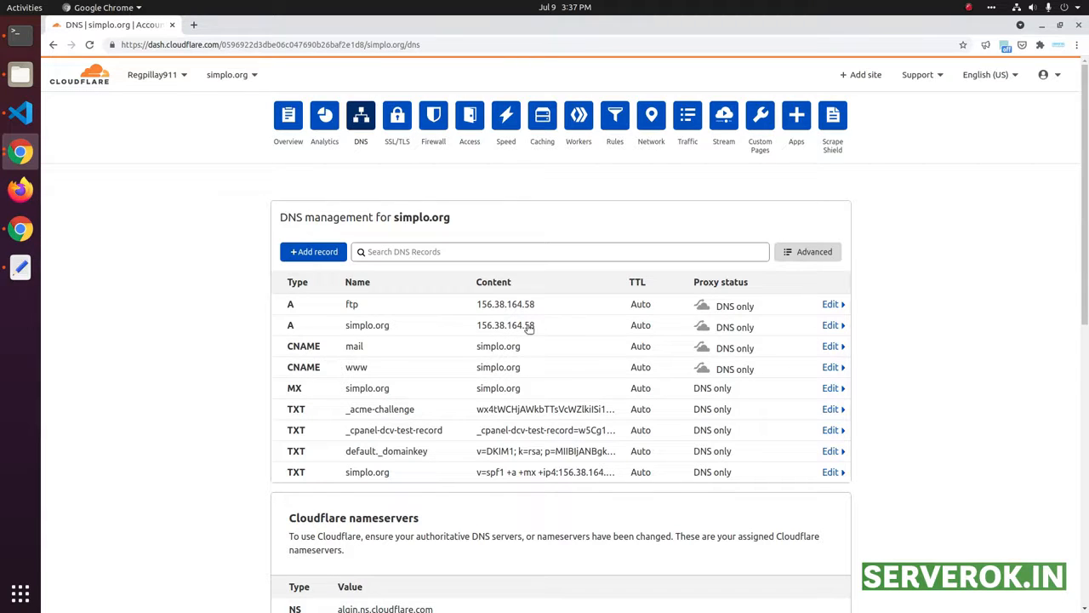
Step: Change the simplo.org A record from 156.38.164.58 to 159.65.30.59 and save it
click(828, 325)
double_click(513, 366)
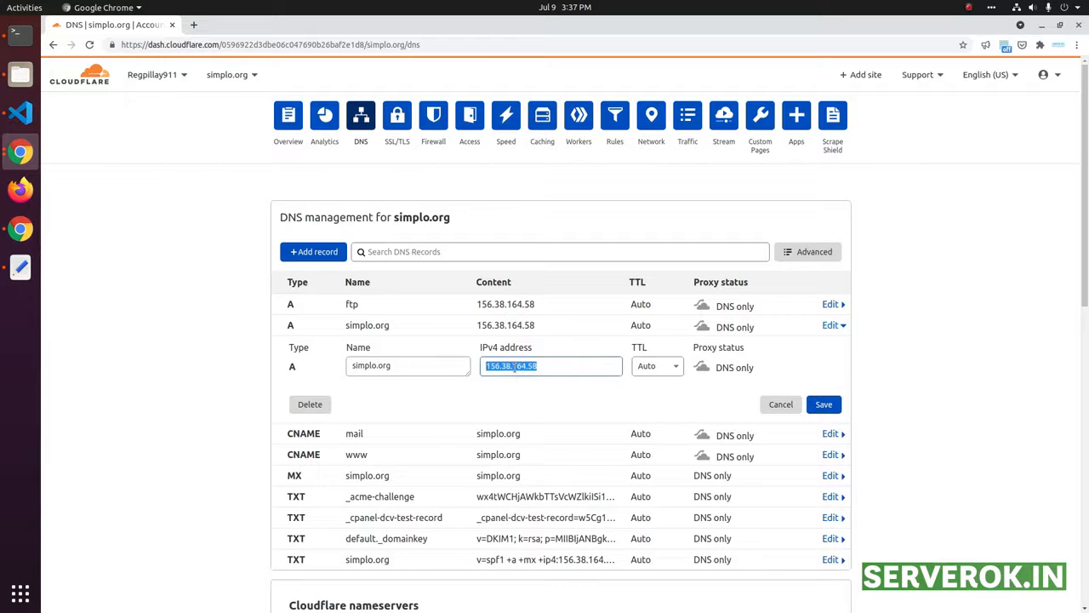
right_click(513, 366)
click(554, 398)
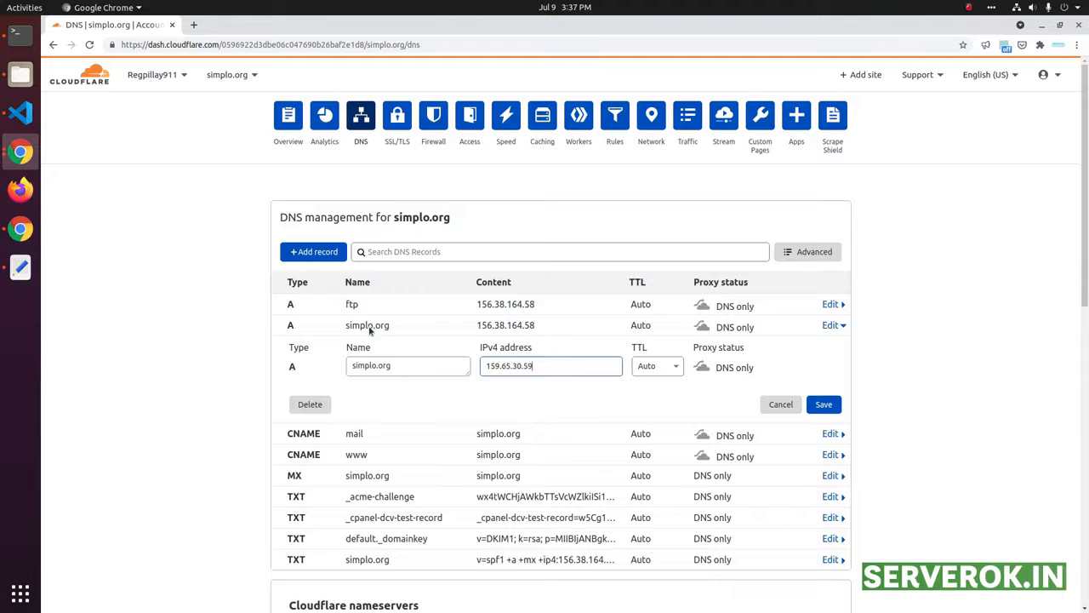
click(20, 228)
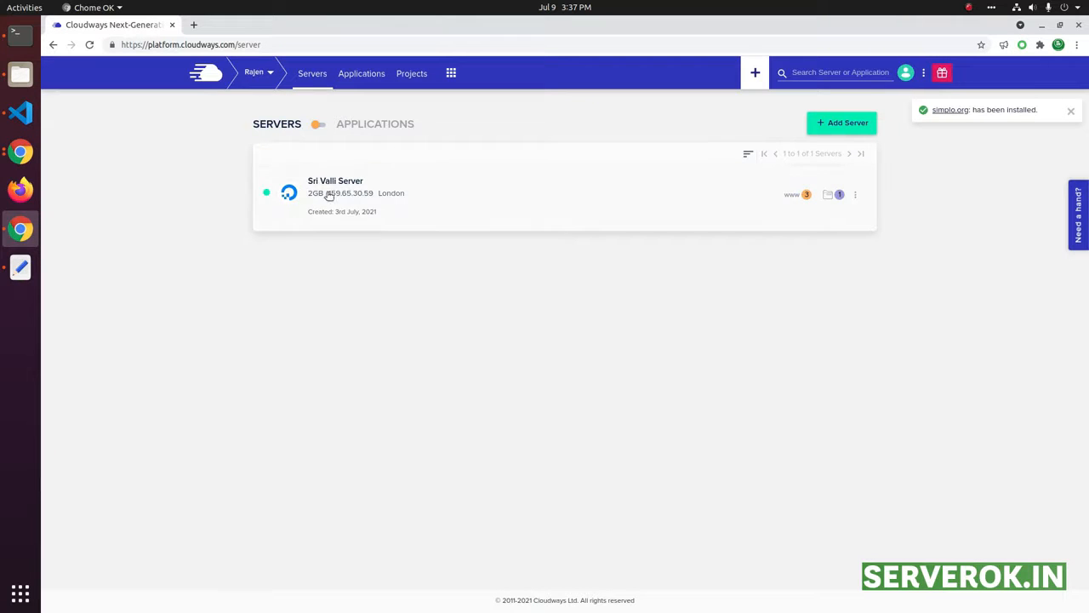
drag(374, 195, 327, 197)
key(alt+Tab)
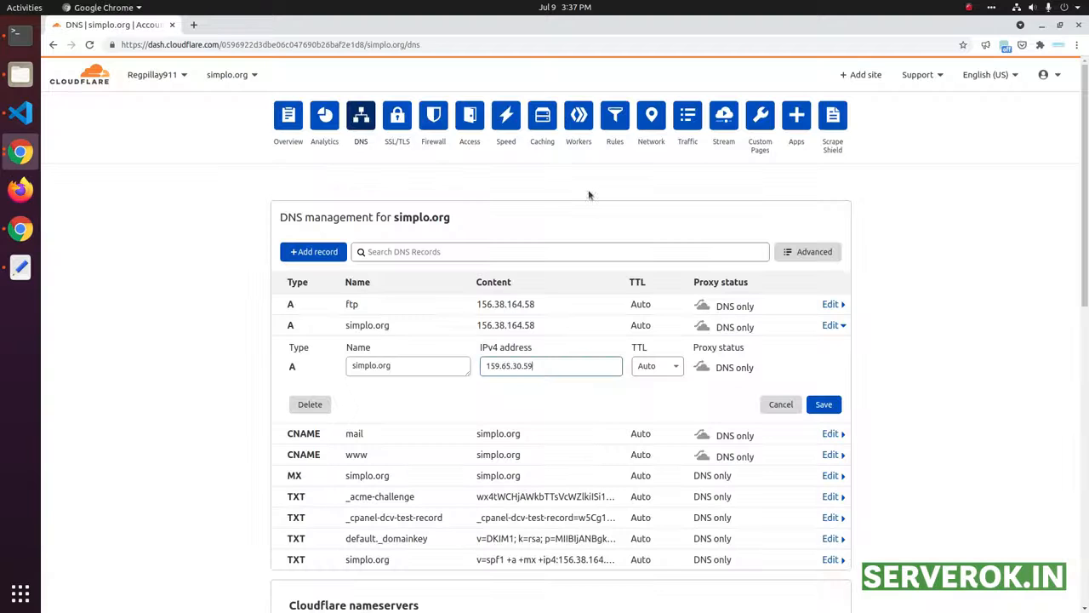
click(826, 405)
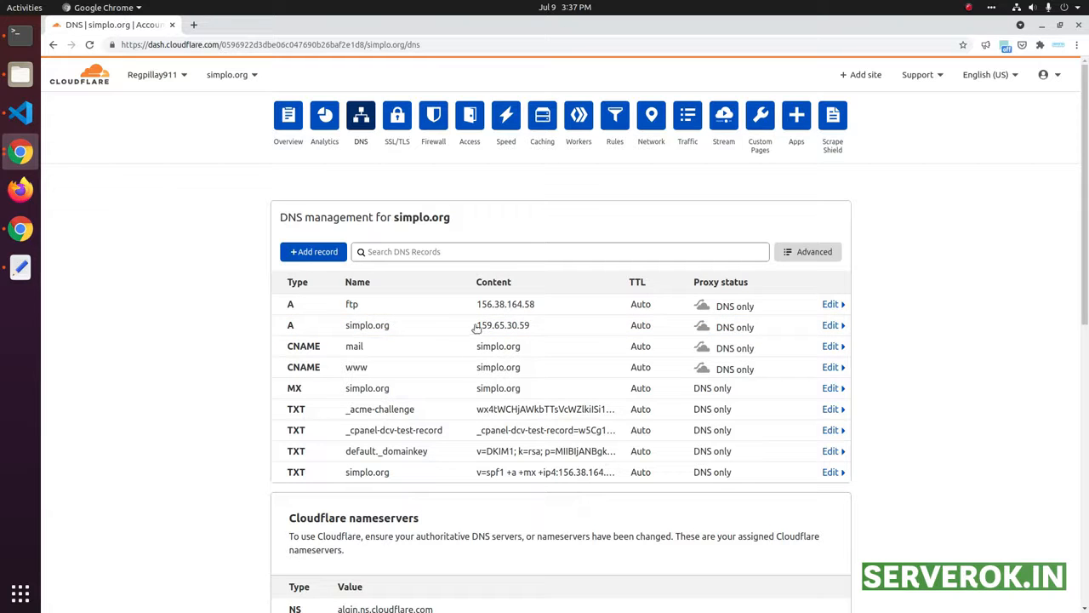
click(539, 329)
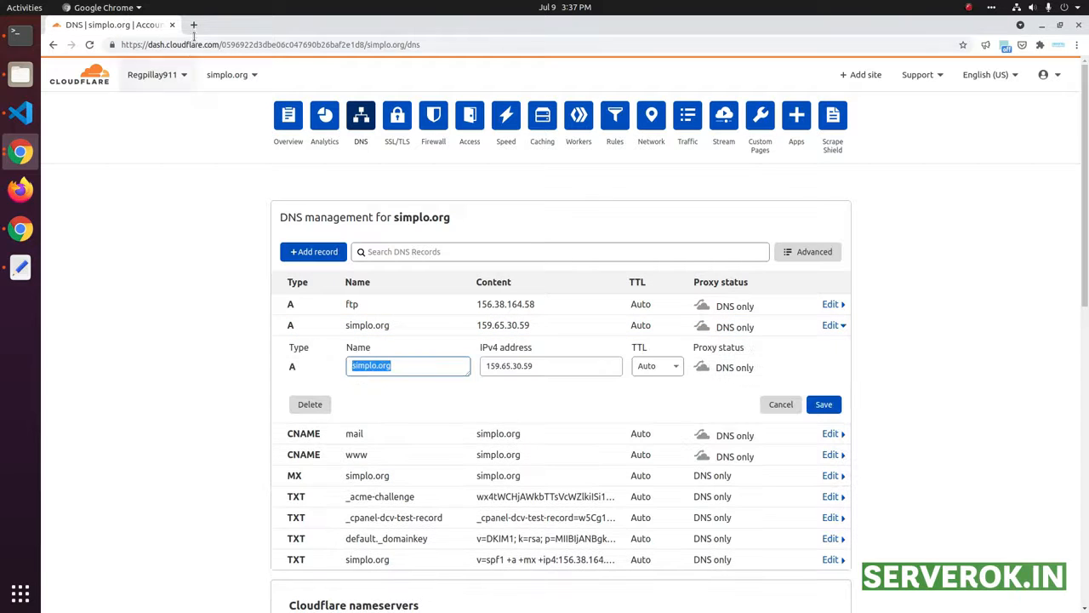
click(293, 25)
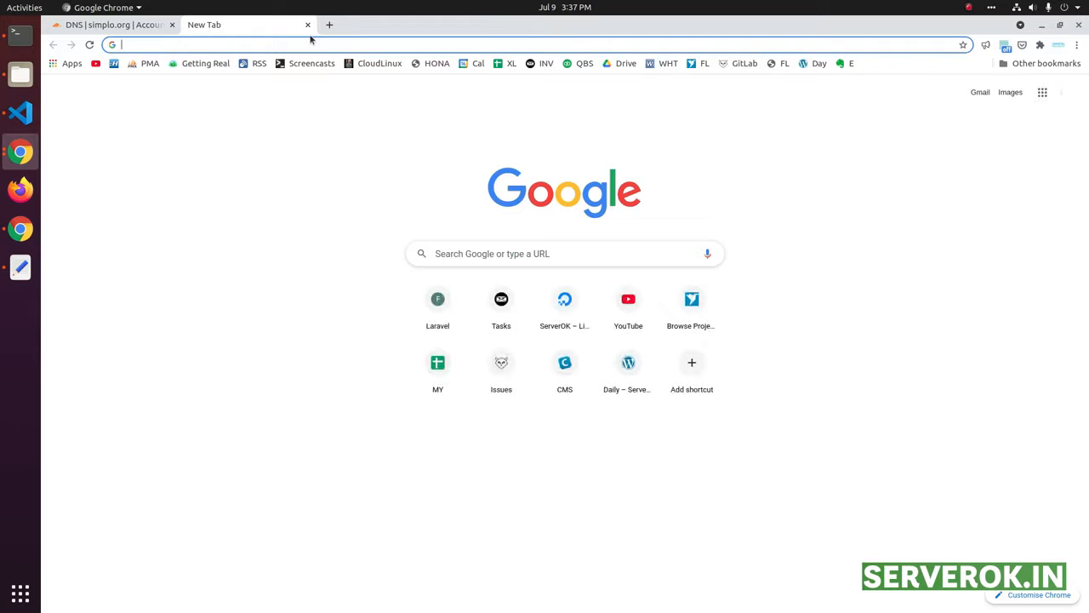
Step: On dnschecker.org, run an A record lookup for simplo.org
text(dnschecker.org)
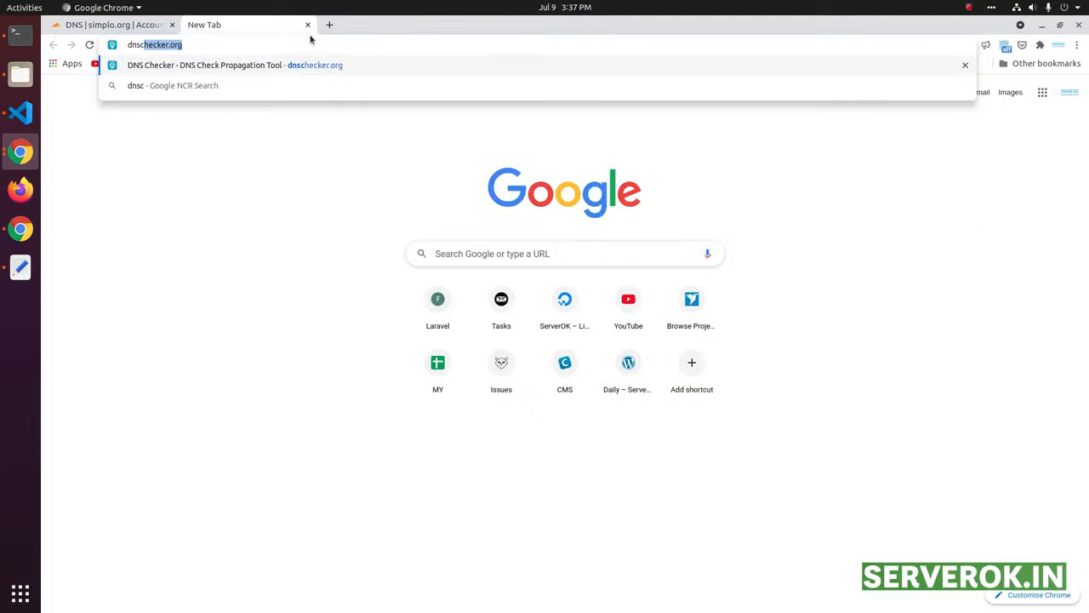
key(Return)
click(194, 172)
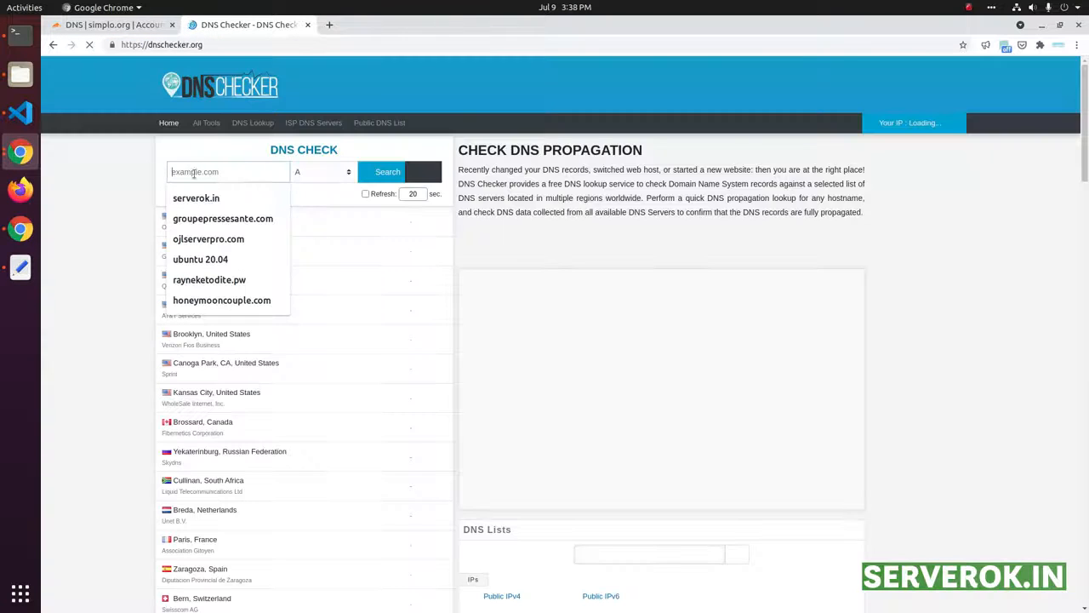
key(ctrl+v)
click(321, 176)
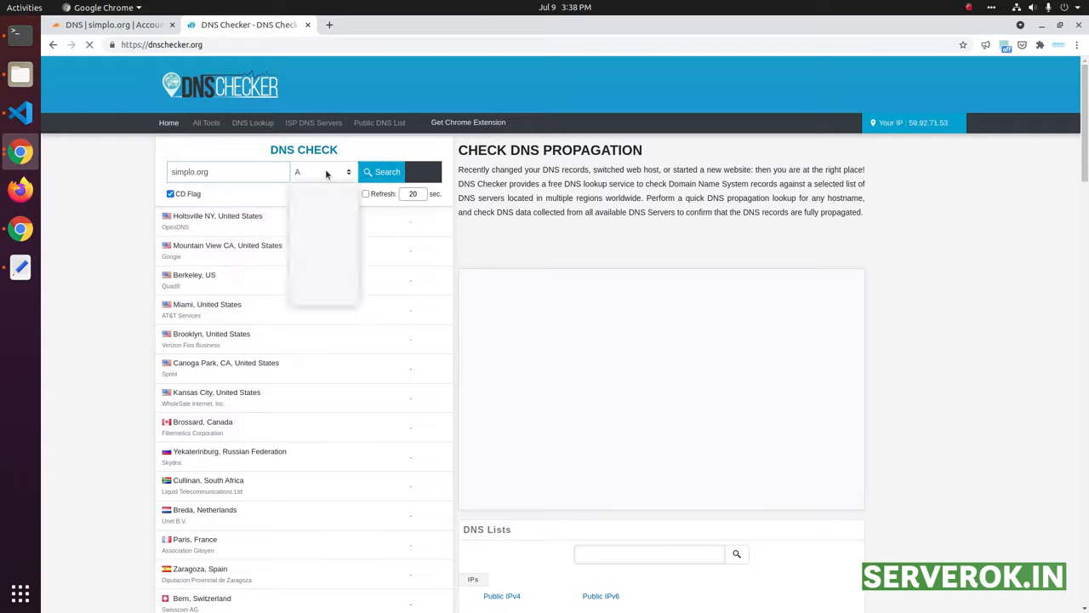
click(315, 188)
click(379, 172)
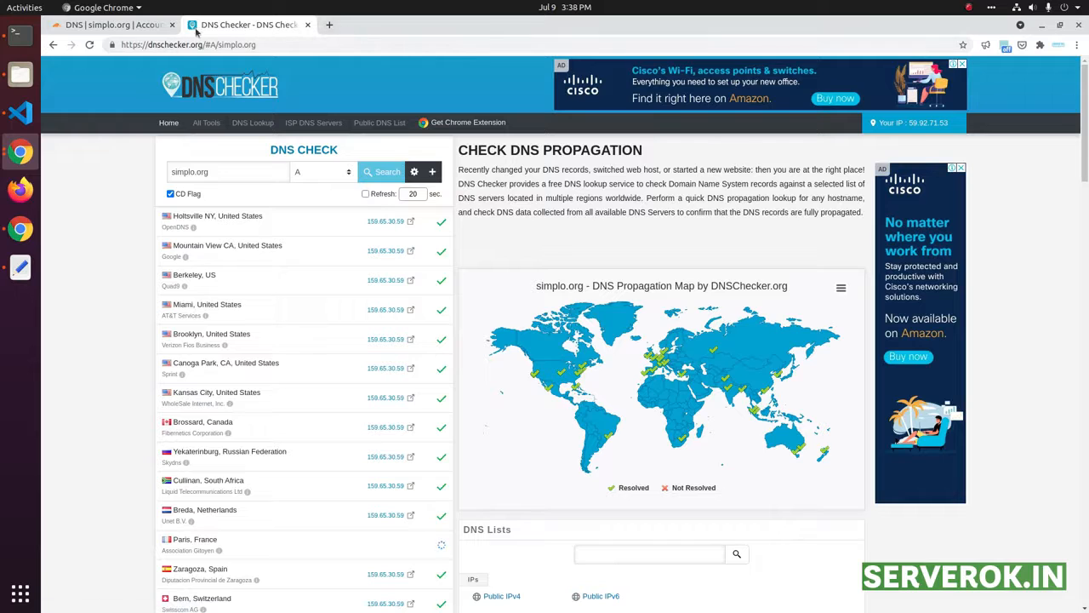
click(329, 25)
text(www.simplo.org)
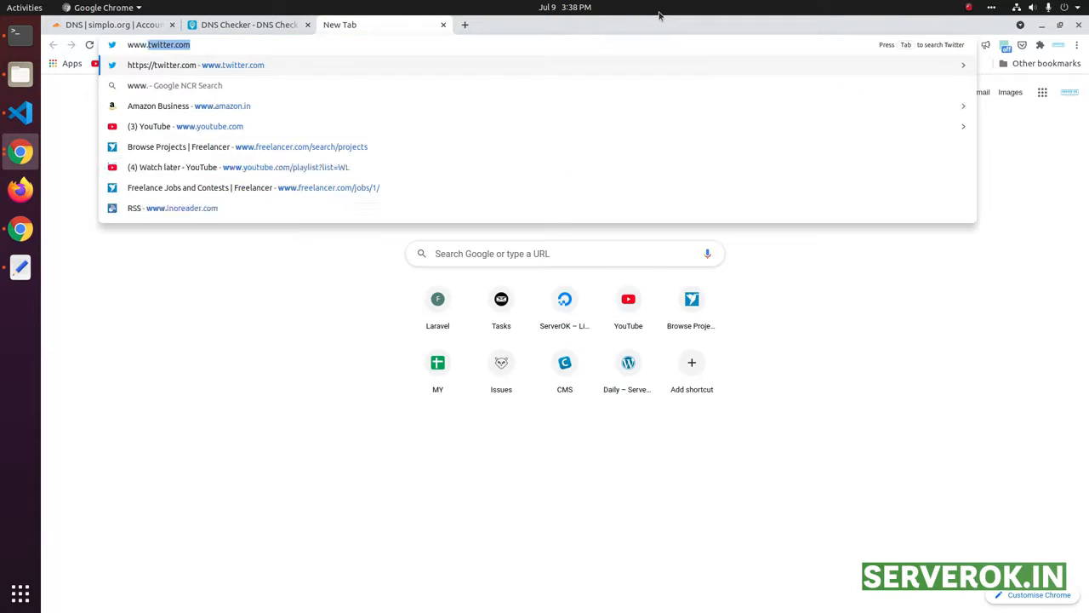
key(Return)
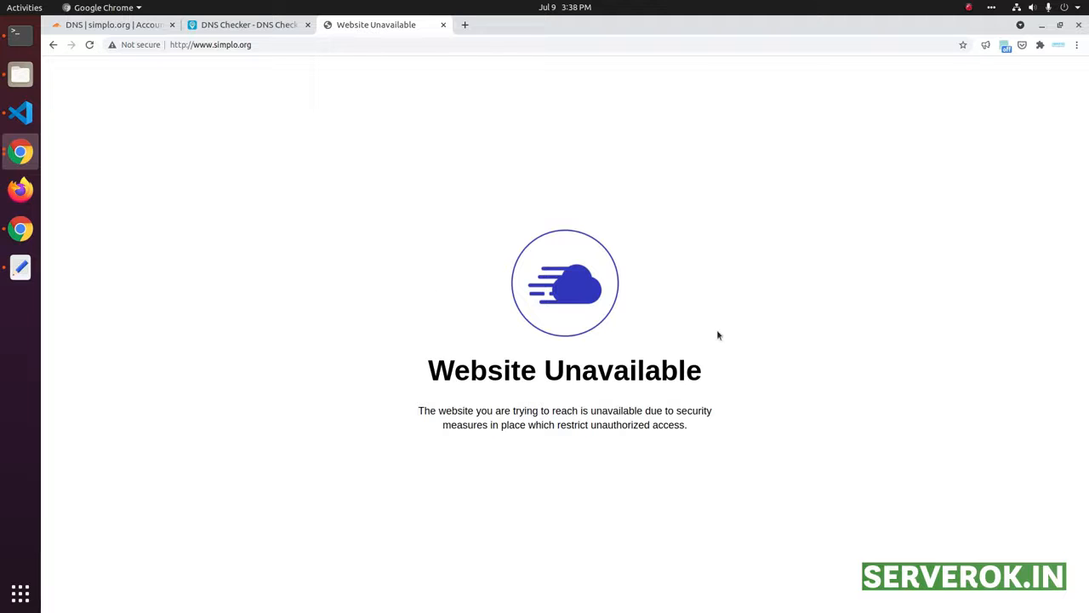
drag(717, 334, 454, 236)
click(454, 236)
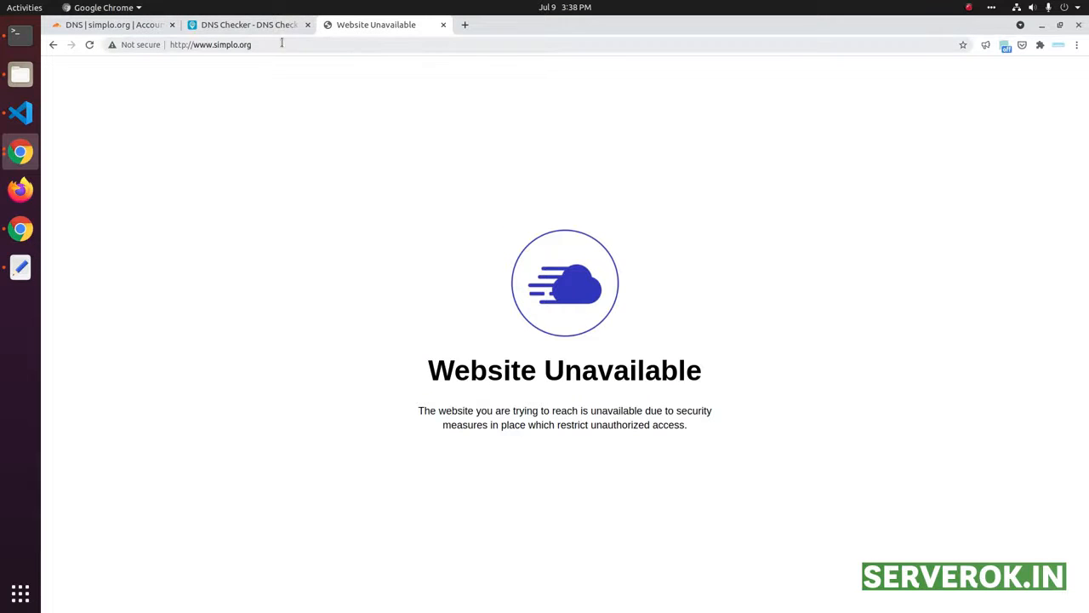
click(20, 228)
click(362, 73)
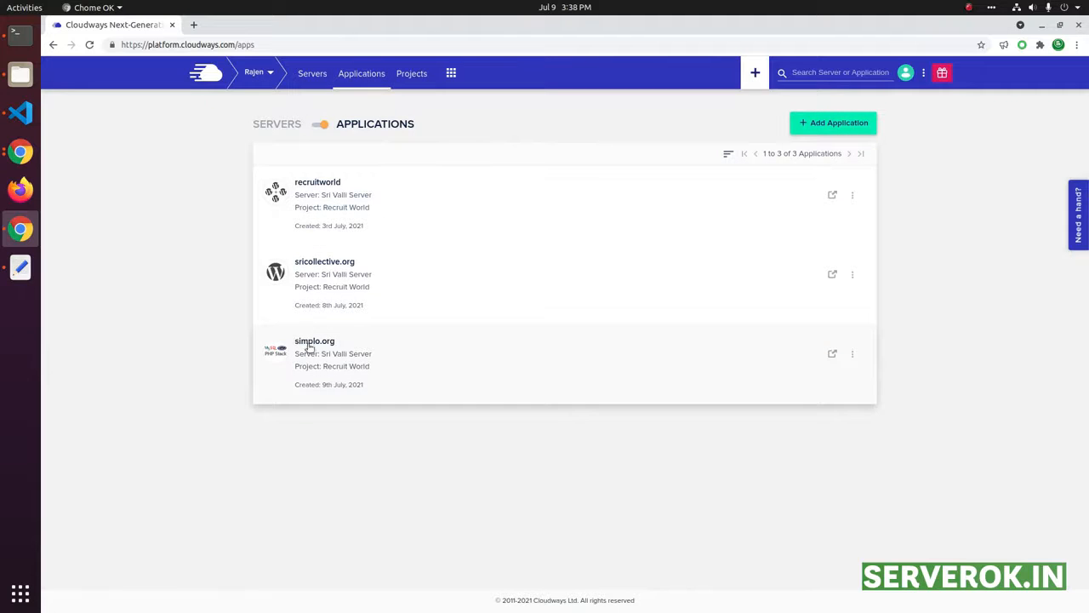
Step: Add application credentials for simplo.org with a username and password taken from the note
click(396, 385)
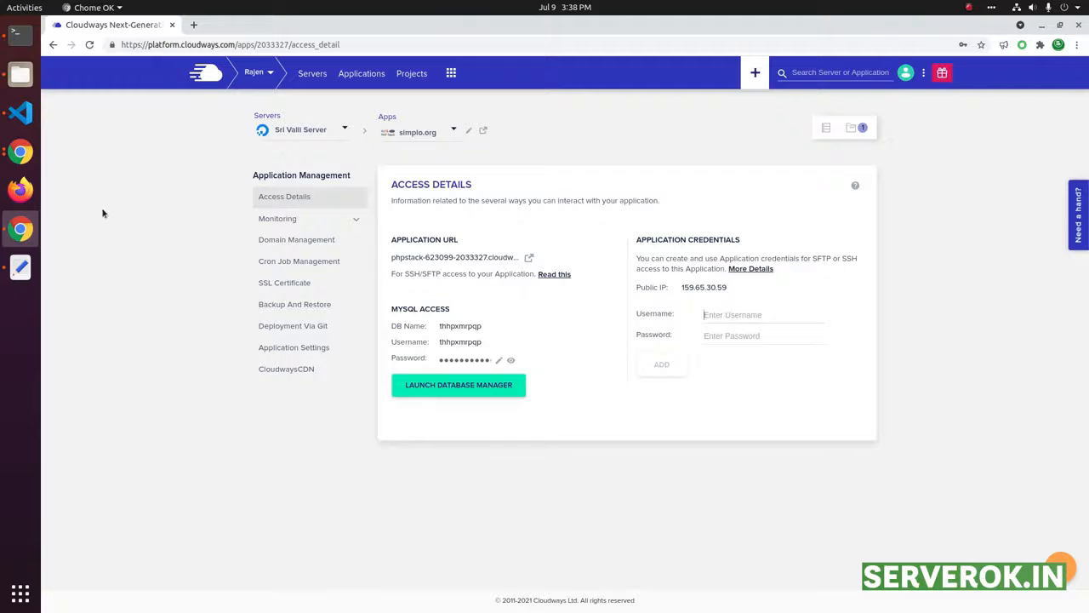
click(21, 268)
double_click(667, 323)
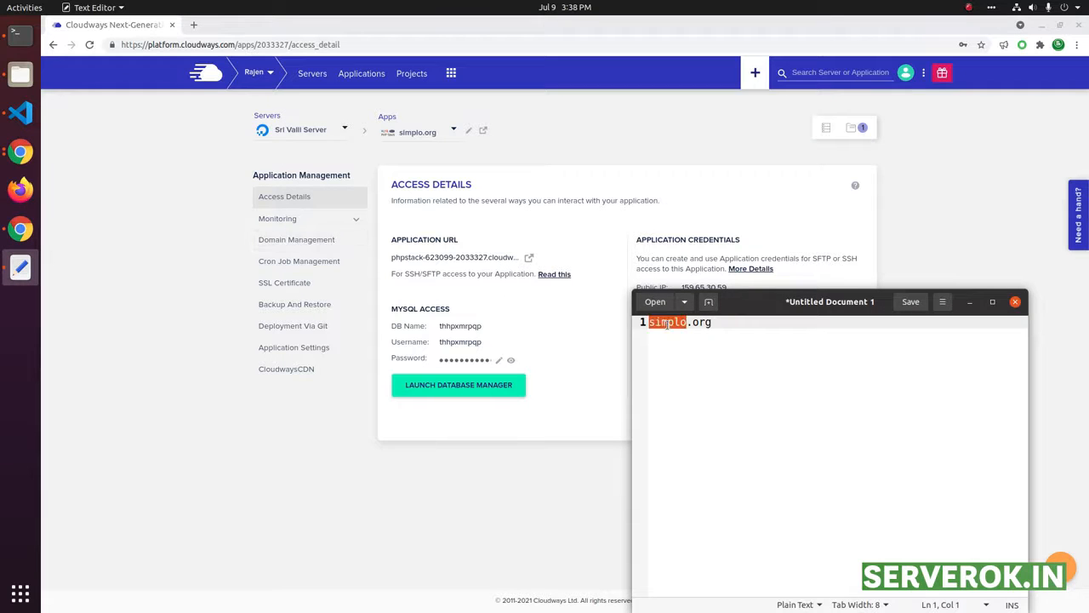
click(760, 343)
key(ctrl+a)
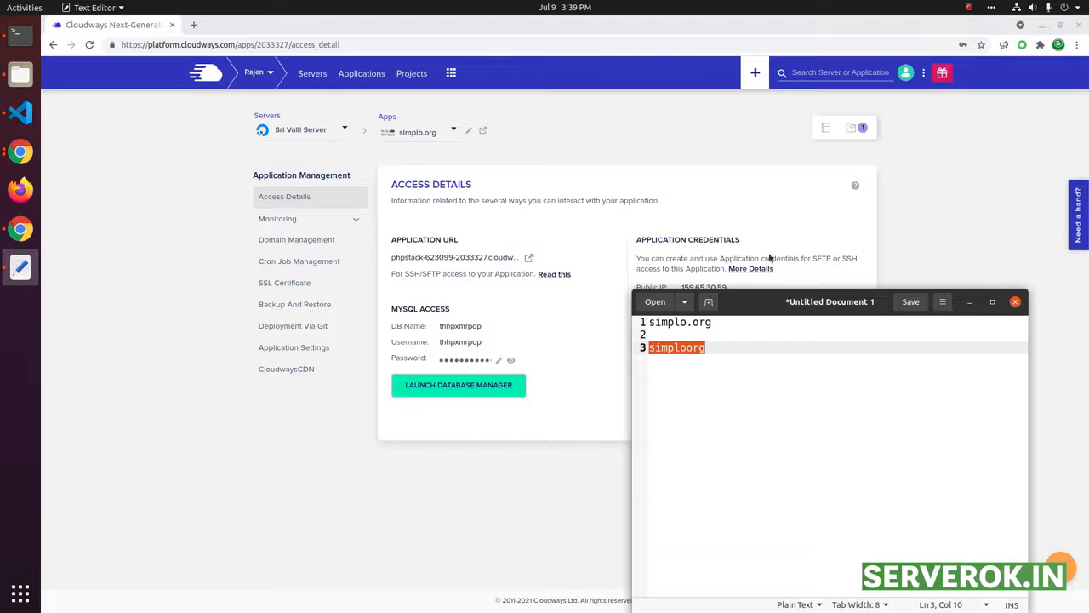
key(alt+Tab)
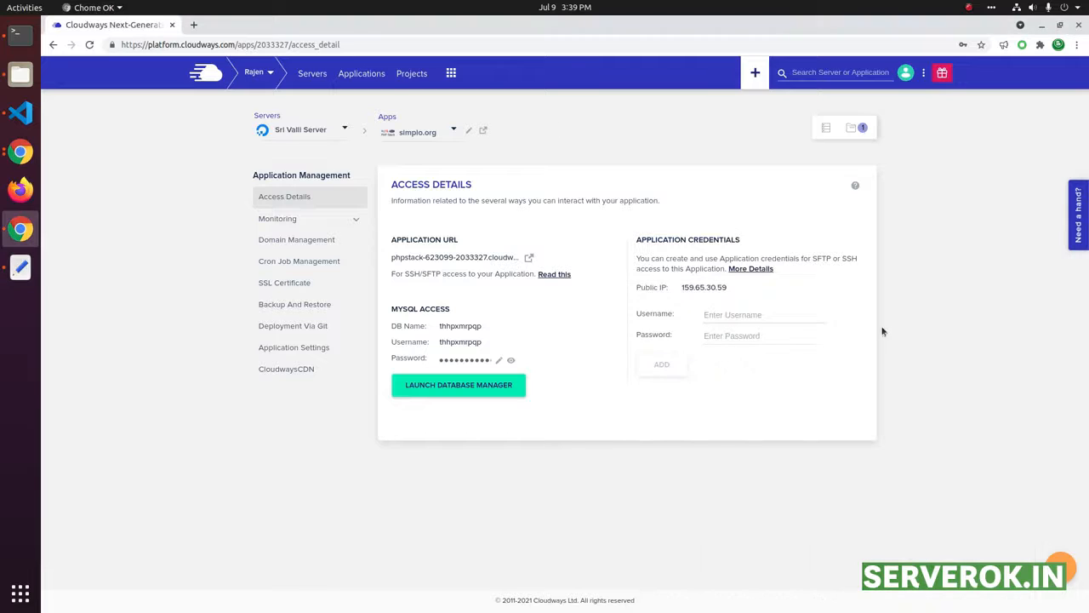
key(ctrl+v)
click(809, 338)
key(ctrl+v)
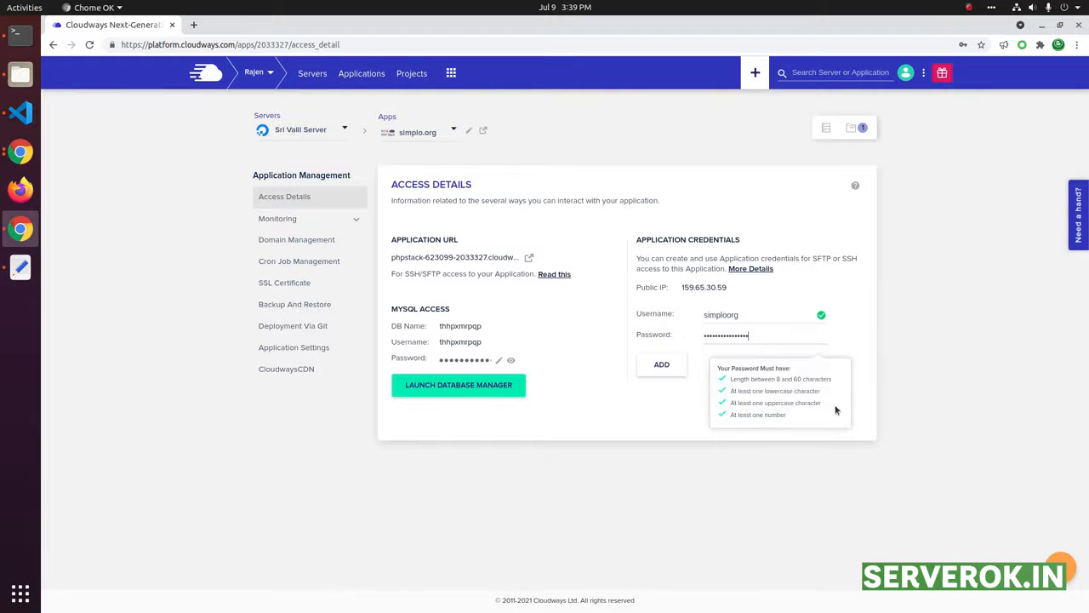
click(950, 350)
click(669, 365)
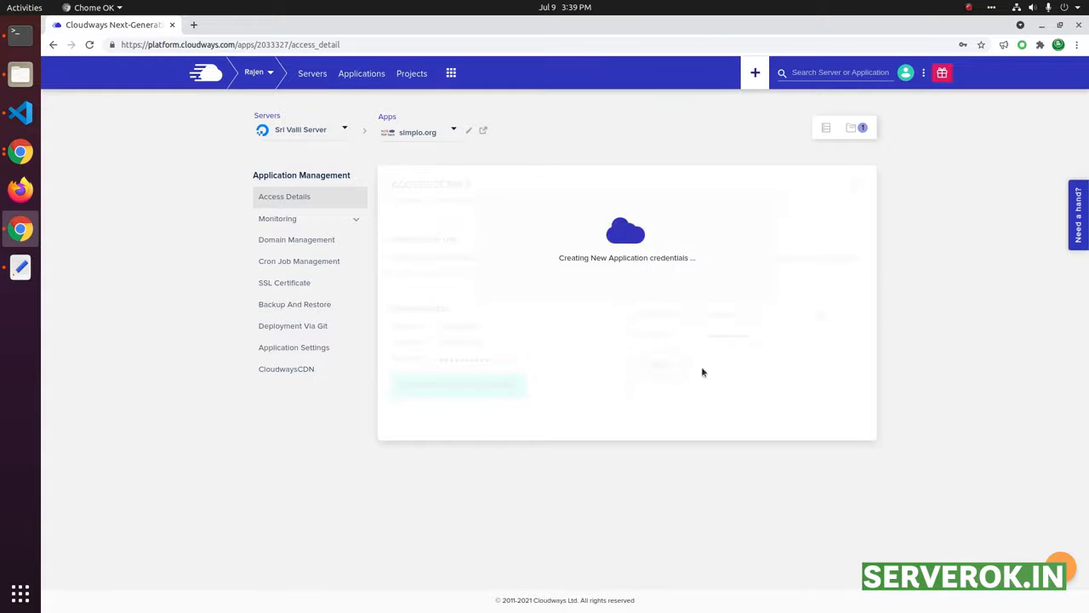
Step: Paste the password into the note, add an IP line, and view the server's master credentials
click(20, 267)
key(ctrl+v)
key(Return)
key(Return)
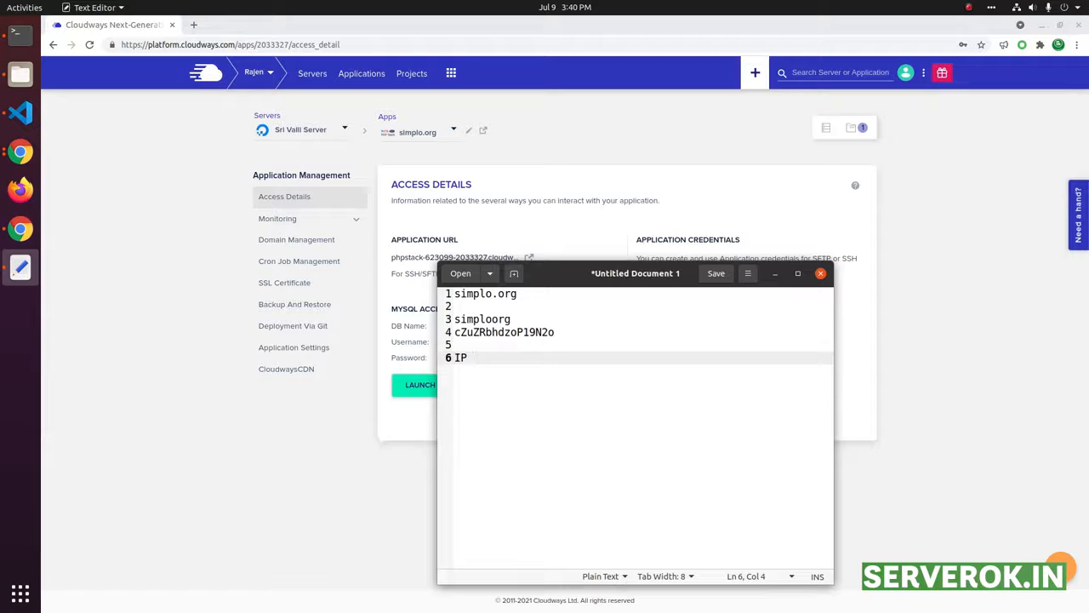
text(IP)
click(609, 224)
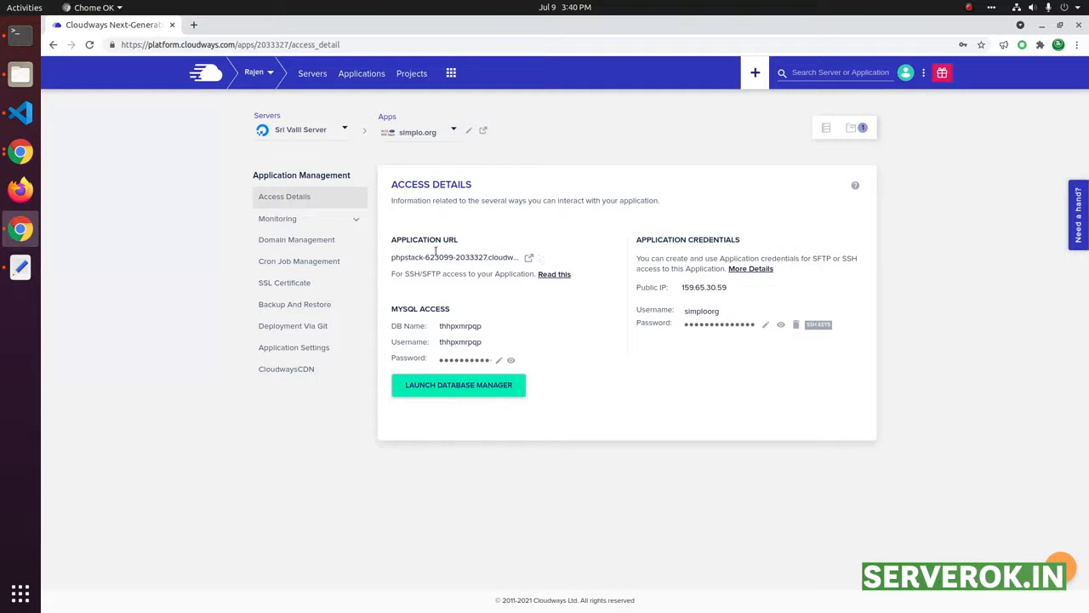
click(322, 75)
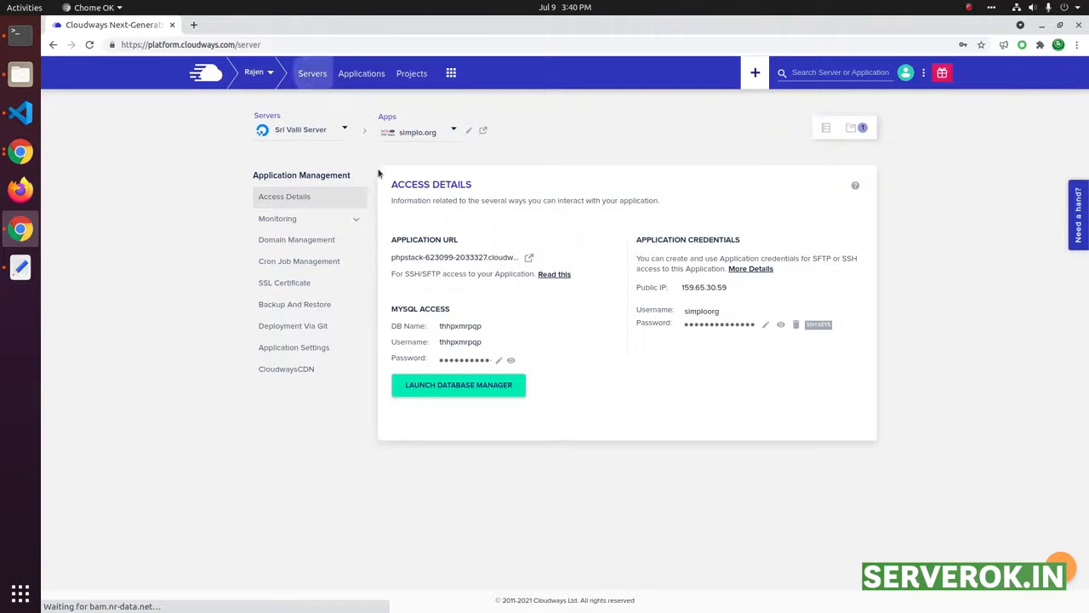
click(345, 197)
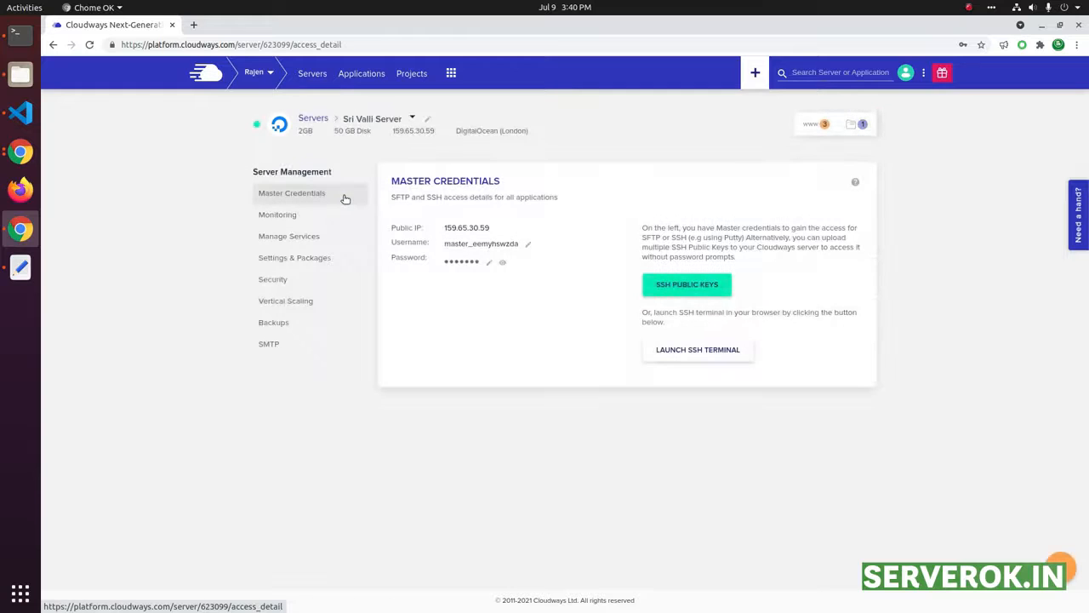
Step: Add 'Port = 22', 'User =' and 'PW =' lines with the app username and password to the note
key(alt+Tab)
key(Return)
text(Port = 22)
key(Return)
text(Us)
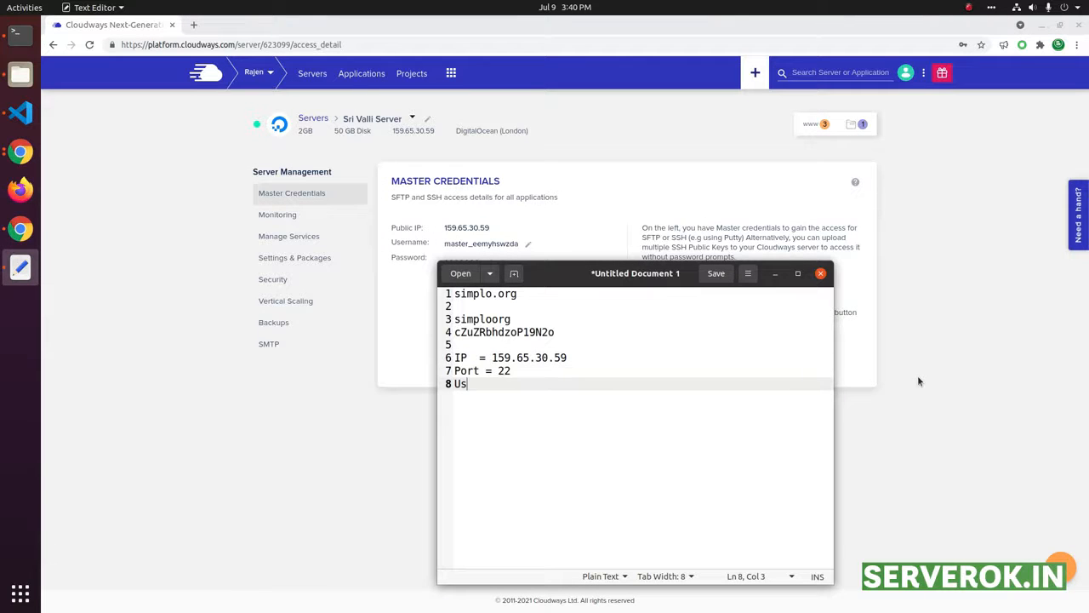
text(er =)
drag(523, 318, 448, 315)
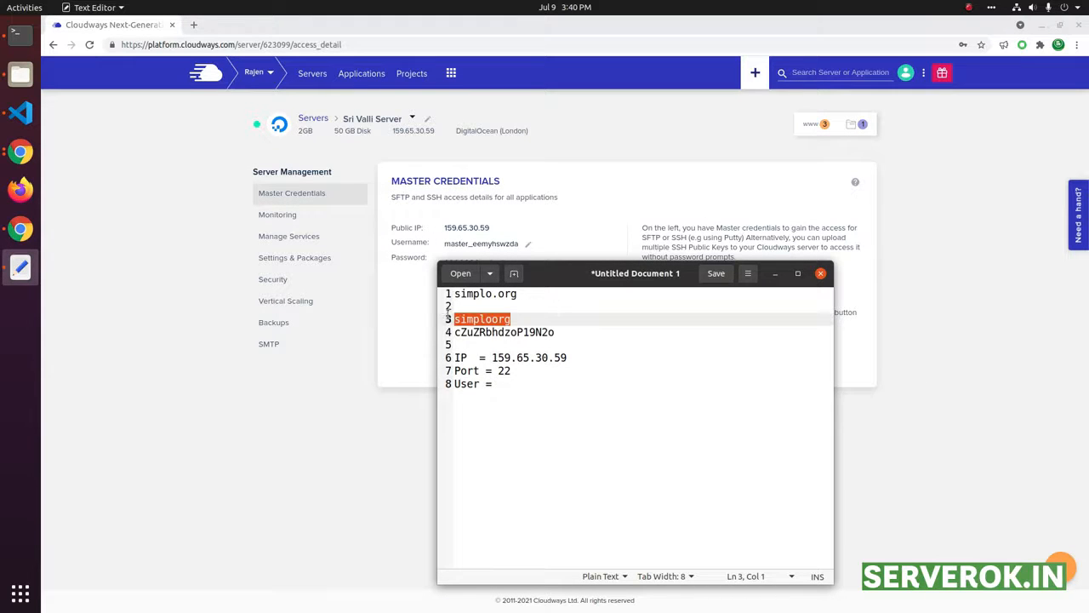
middle_click(562, 382)
drag(565, 332, 422, 335)
click(602, 396)
key(Return)
key(Return)
key(Return)
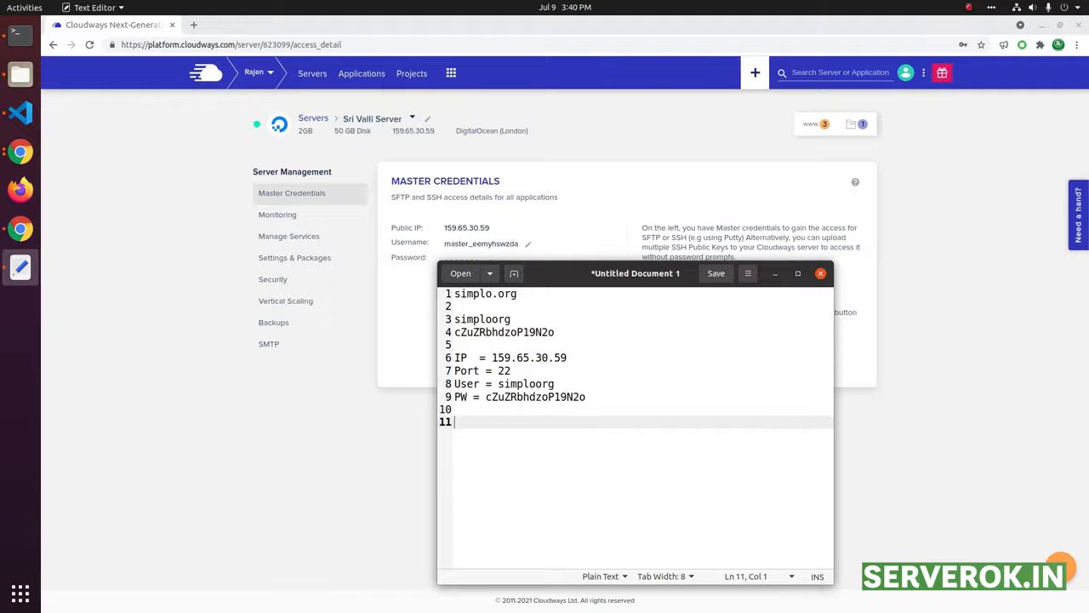
Step: Launch FileZilla and paste 159.65.30.59 into the Host field
key(super)
text(fi)
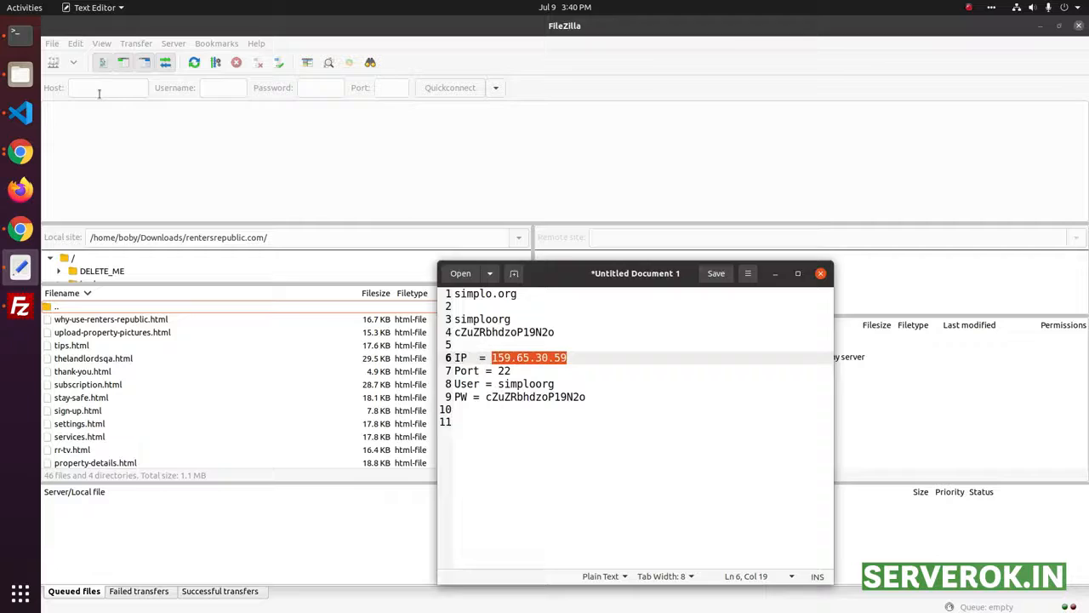
click(99, 90)
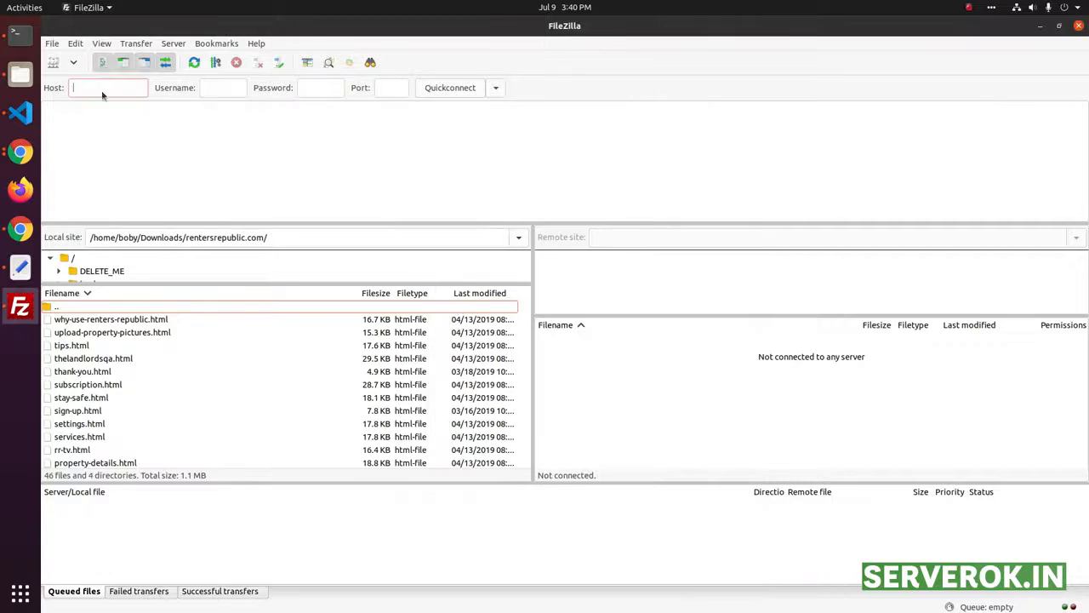
right_click(102, 94)
click(131, 129)
Step: Enter the app username, password and port 22, then Quickconnect and always trust the host key
key(alt+Tab)
double_click(525, 384)
right_click(536, 394)
click(545, 438)
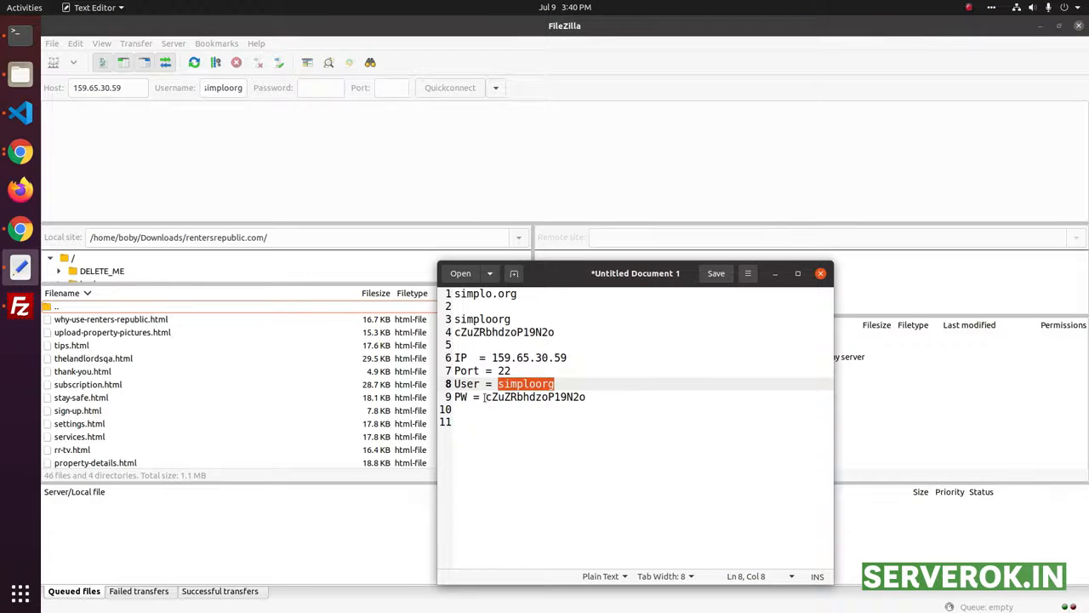
drag(485, 397, 627, 397)
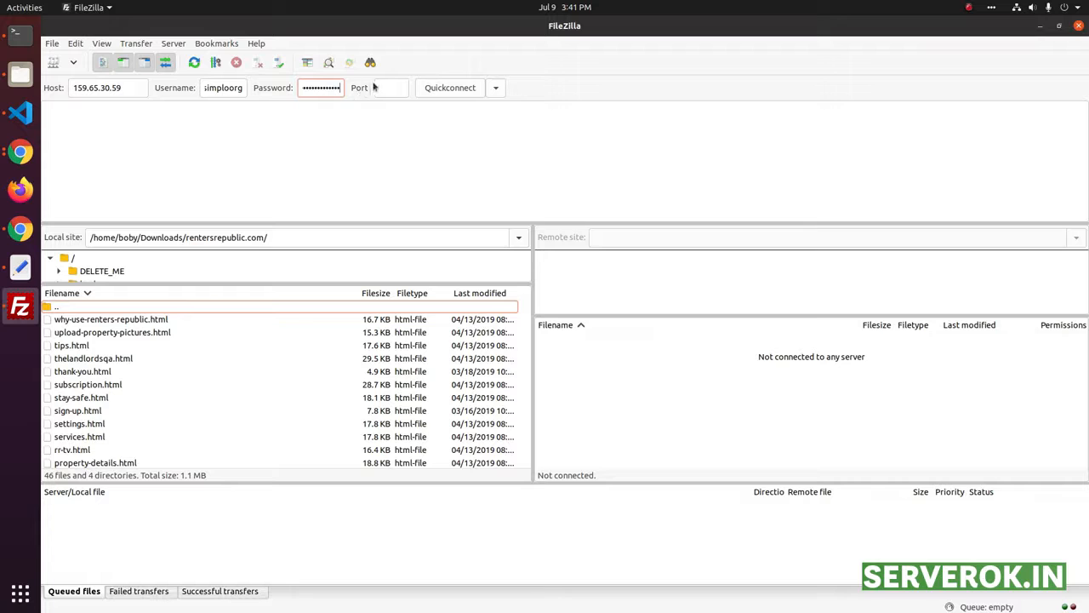
click(393, 88)
text(22)
click(448, 90)
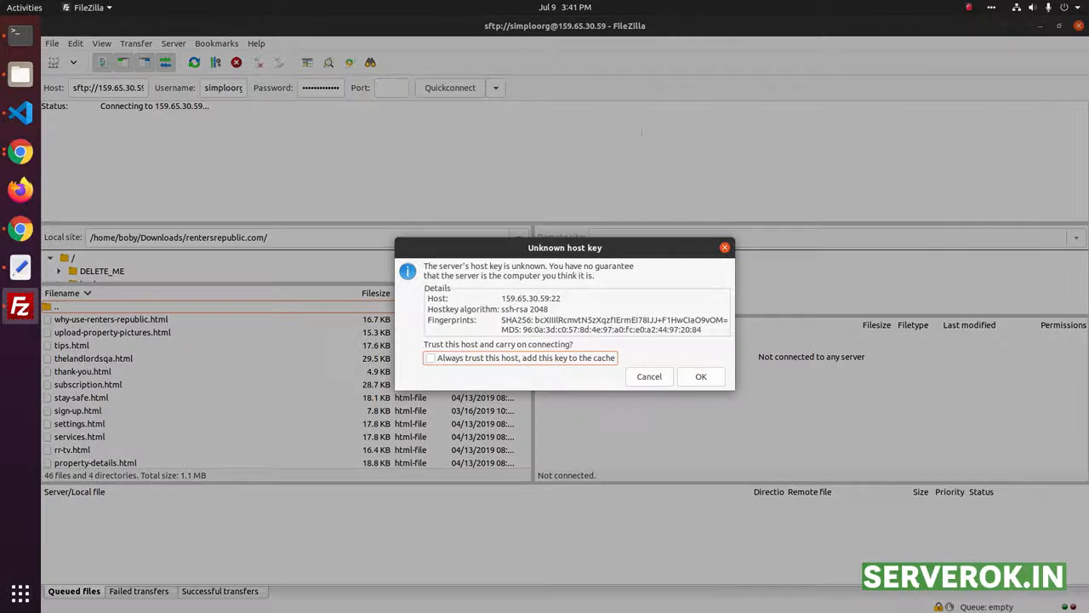
click(451, 359)
click(699, 377)
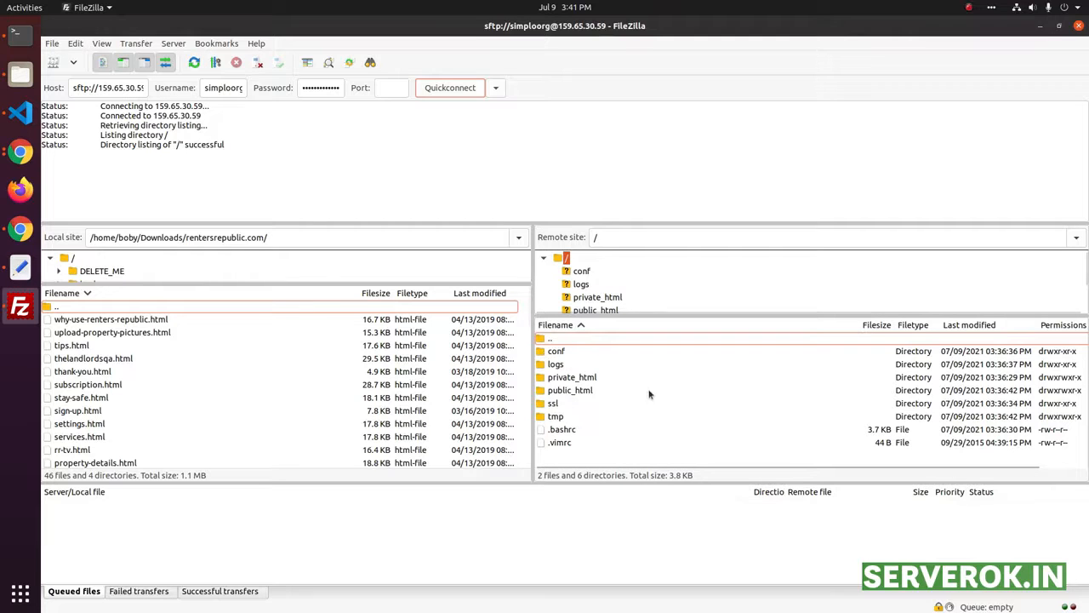
Step: Open public_html and View/Edit index.php
click(549, 392)
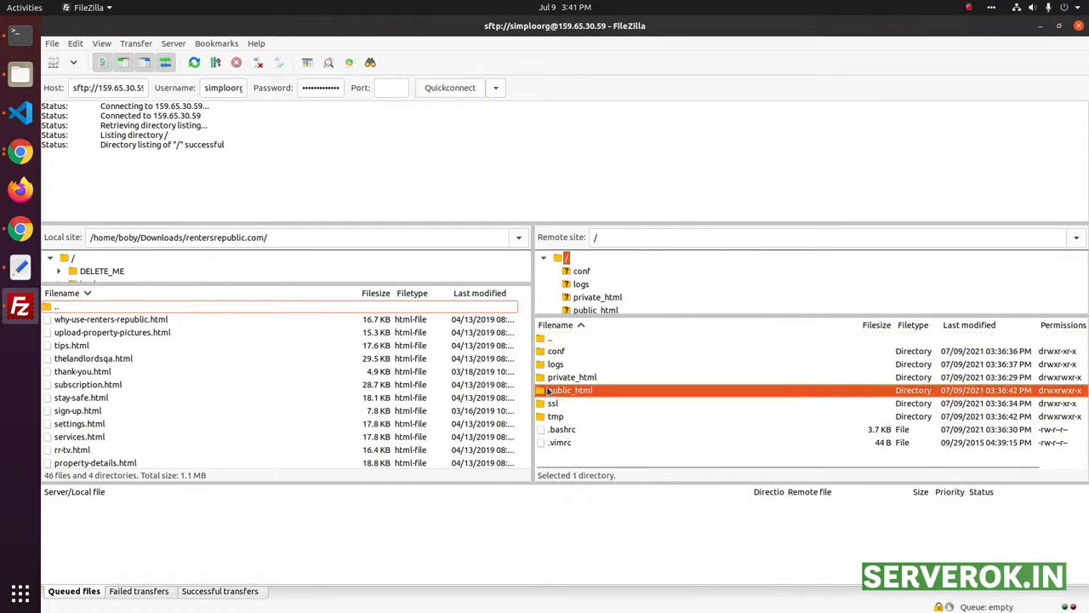
double_click(549, 391)
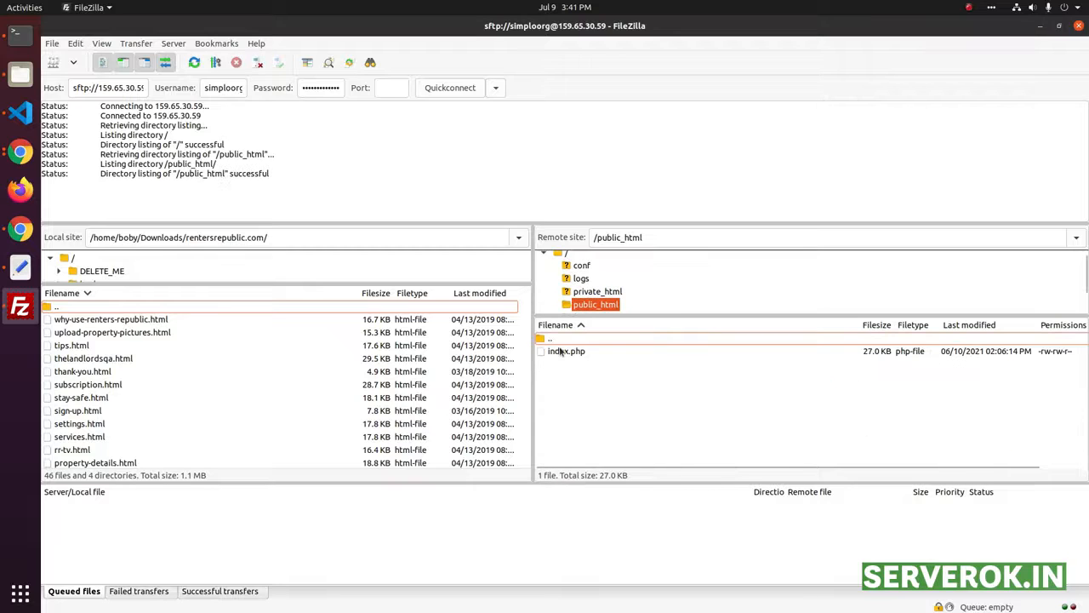
right_click(558, 351)
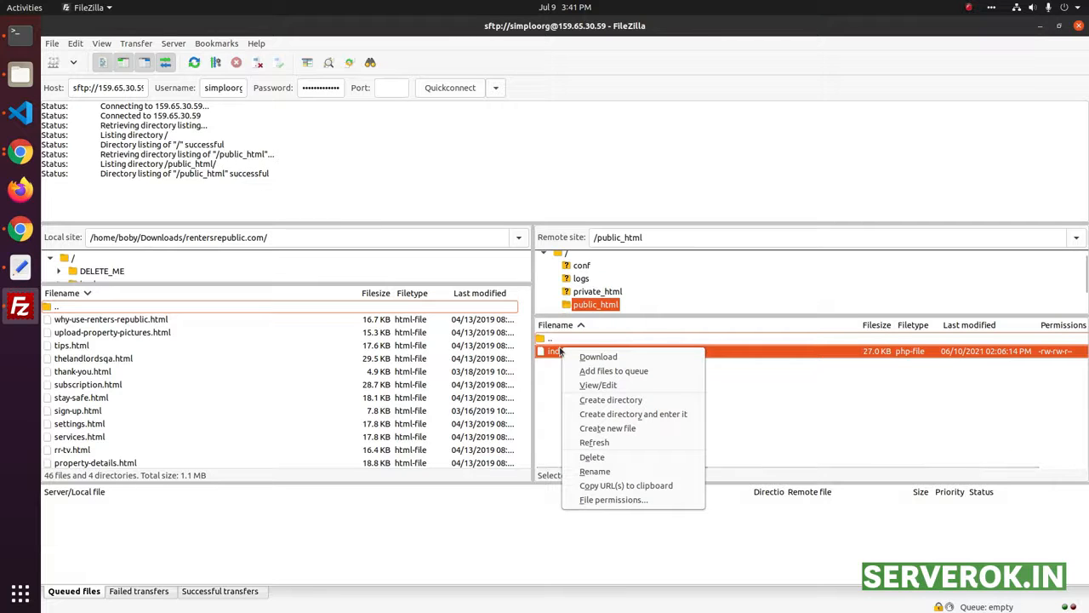
click(600, 386)
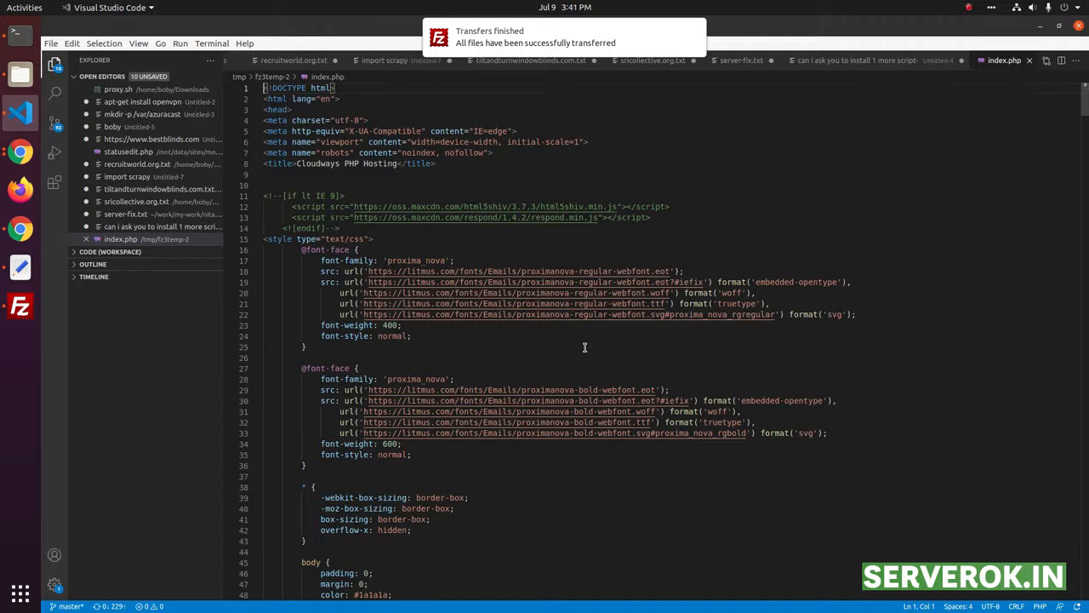
Step: Replace all of index.php with 'Welcome to site' and save it
key(ctrl+a)
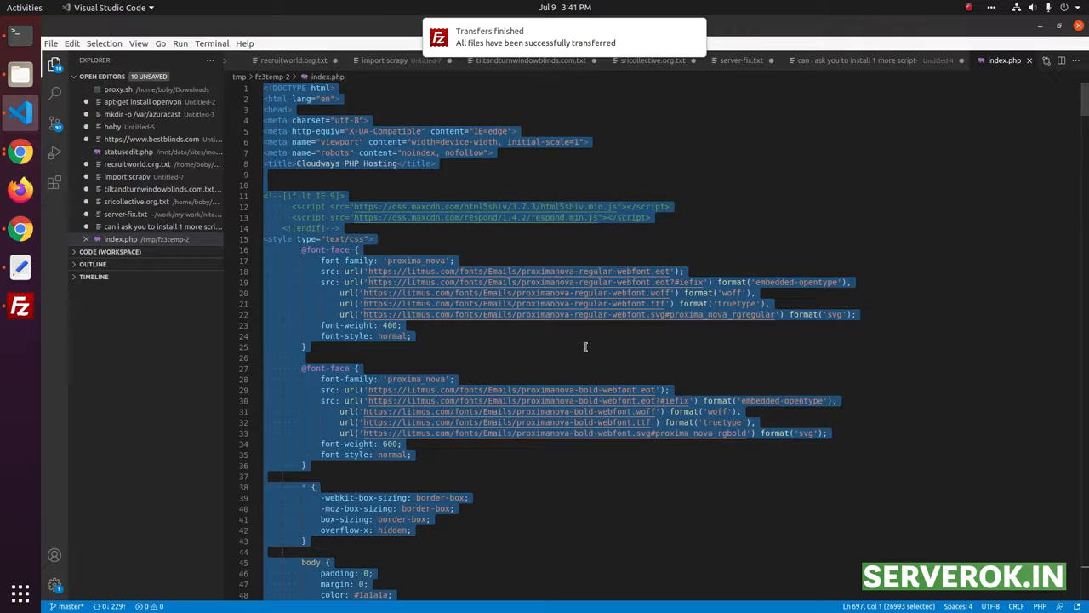
text(Welcome to site)
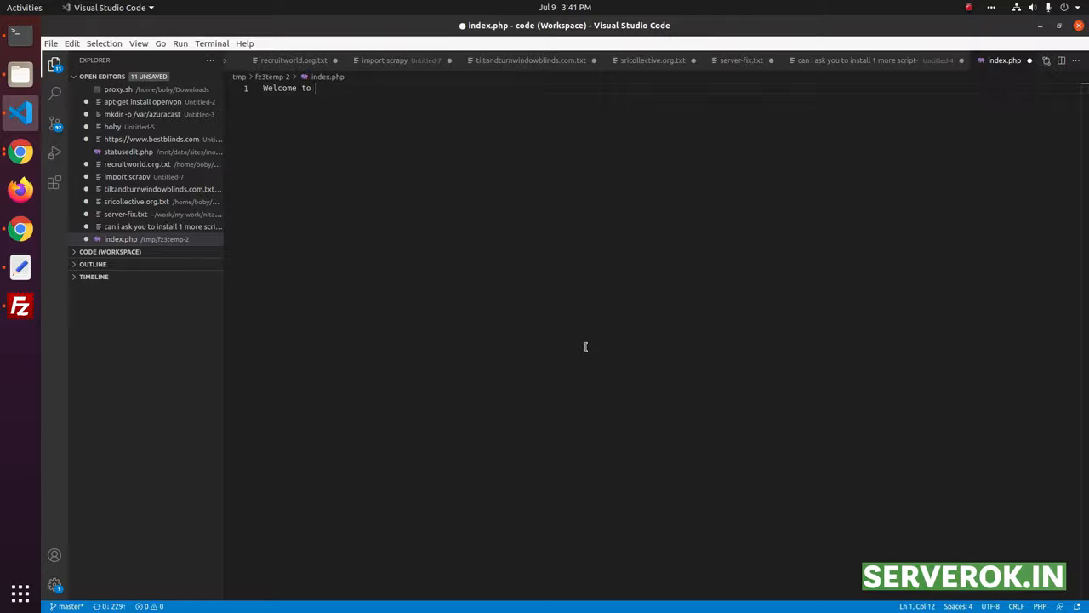
key(ctrl+s)
click(21, 306)
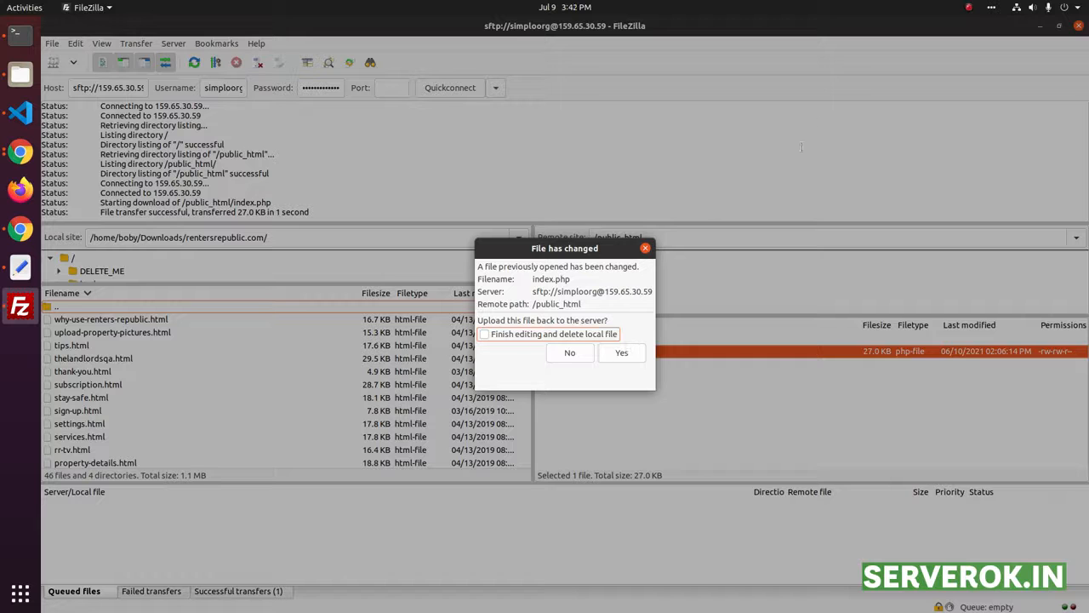
Step: Upload the changed index.php to the server and switch to the browser to check simplo.org
click(623, 353)
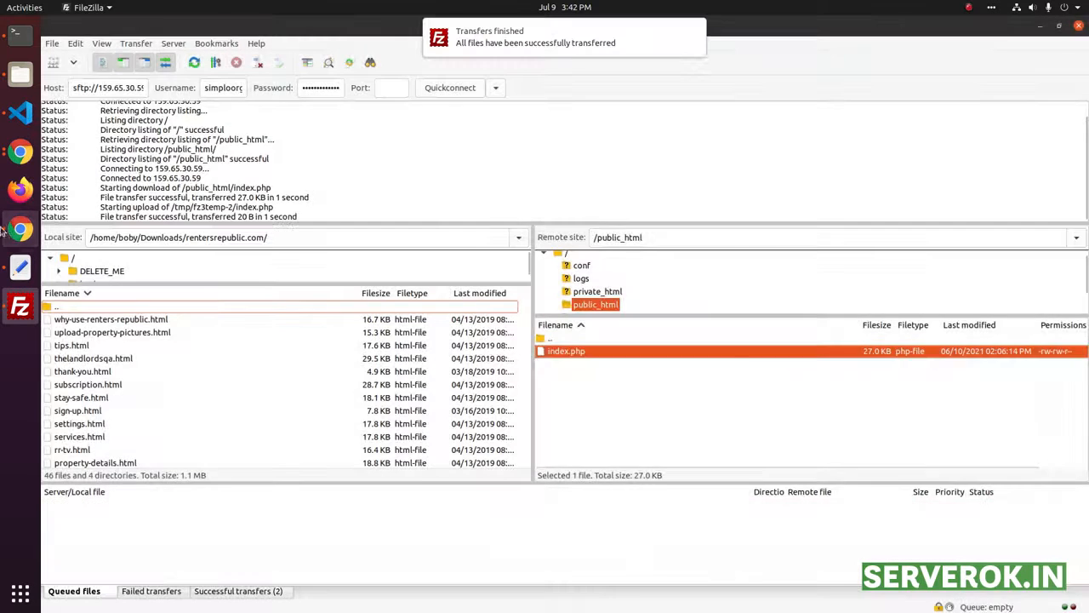
click(20, 229)
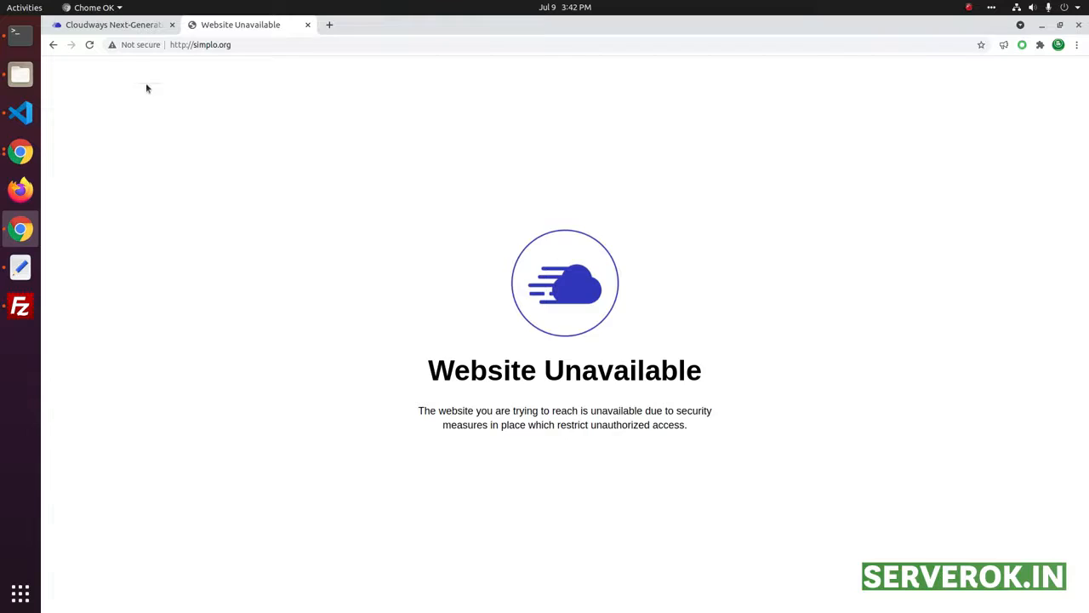
Step: Open the simplo.org application's Access Details from the applications list
click(111, 25)
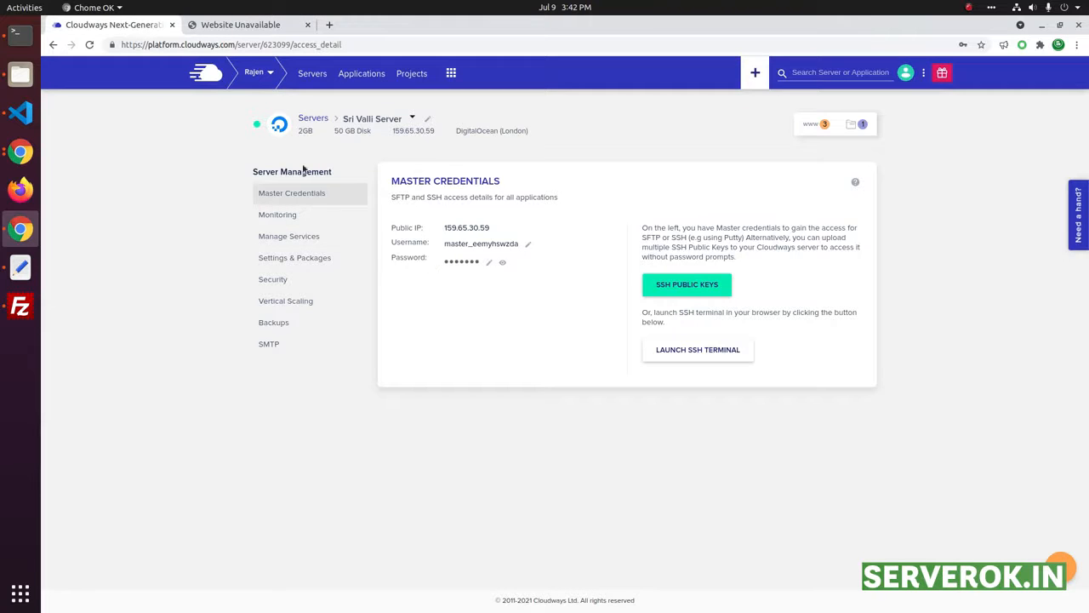
click(367, 75)
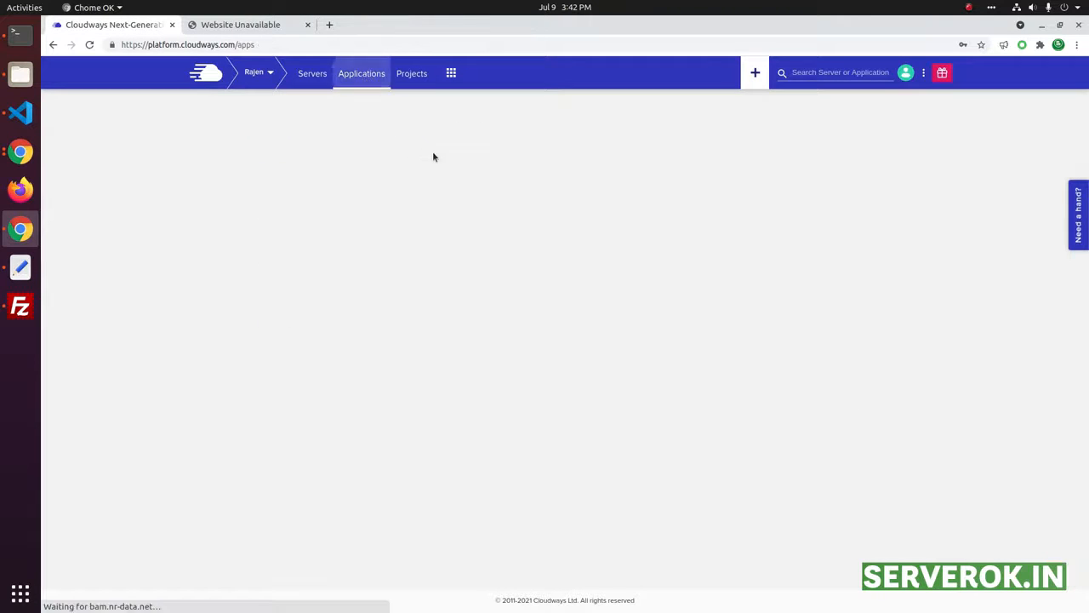
click(313, 344)
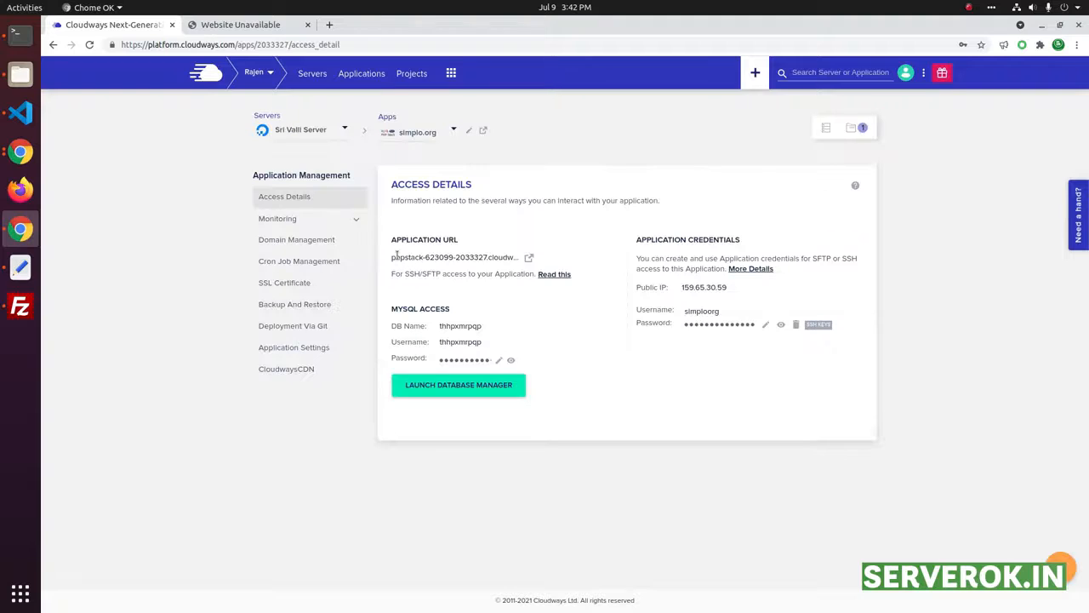
Step: Launch the app's phpstack cloudwaysapps.com URL and confirm it shows 'Welcome to CloudWays'
drag(391, 257, 522, 259)
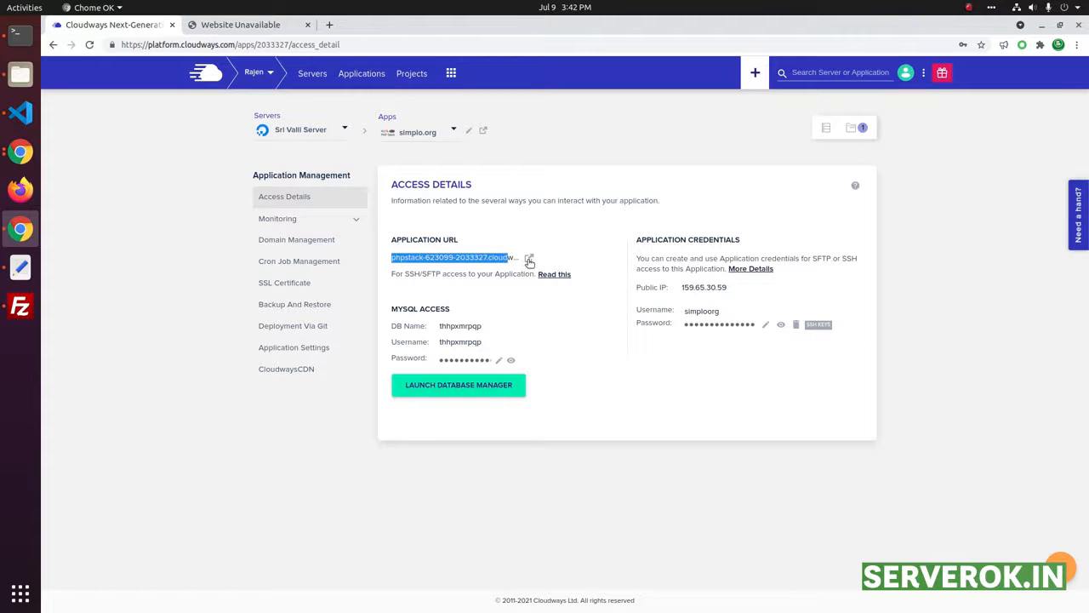
click(528, 259)
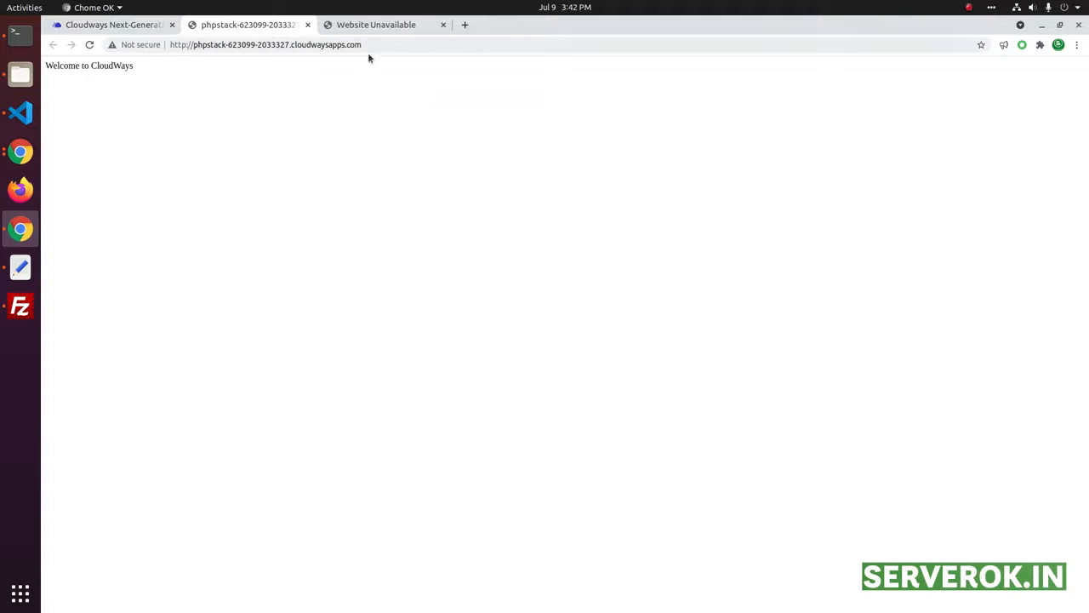
drag(78, 66, 173, 72)
key(ctrl+Tab)
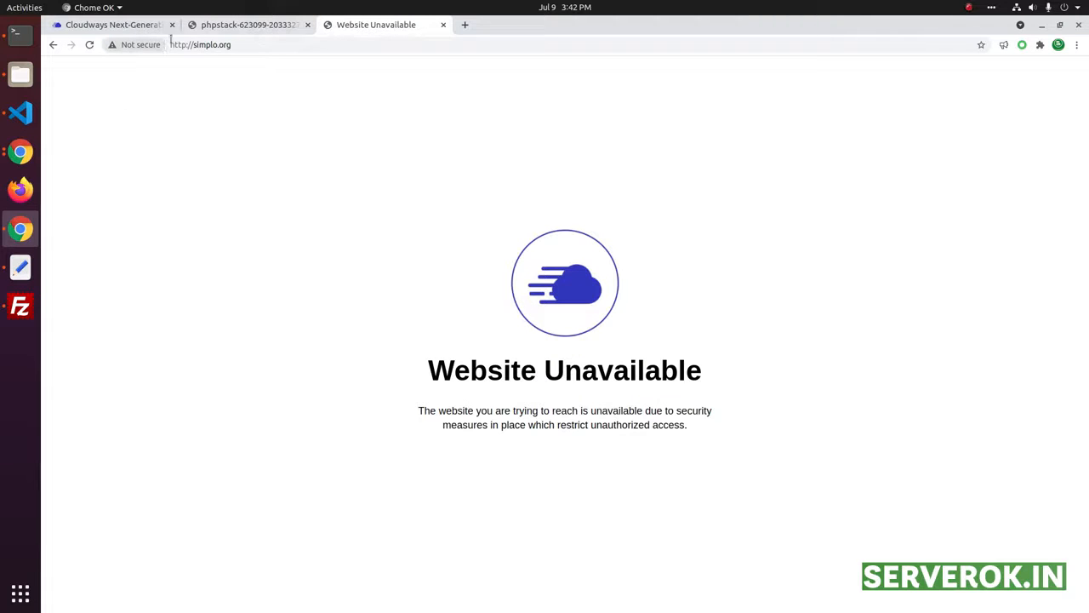
click(175, 44)
click(103, 26)
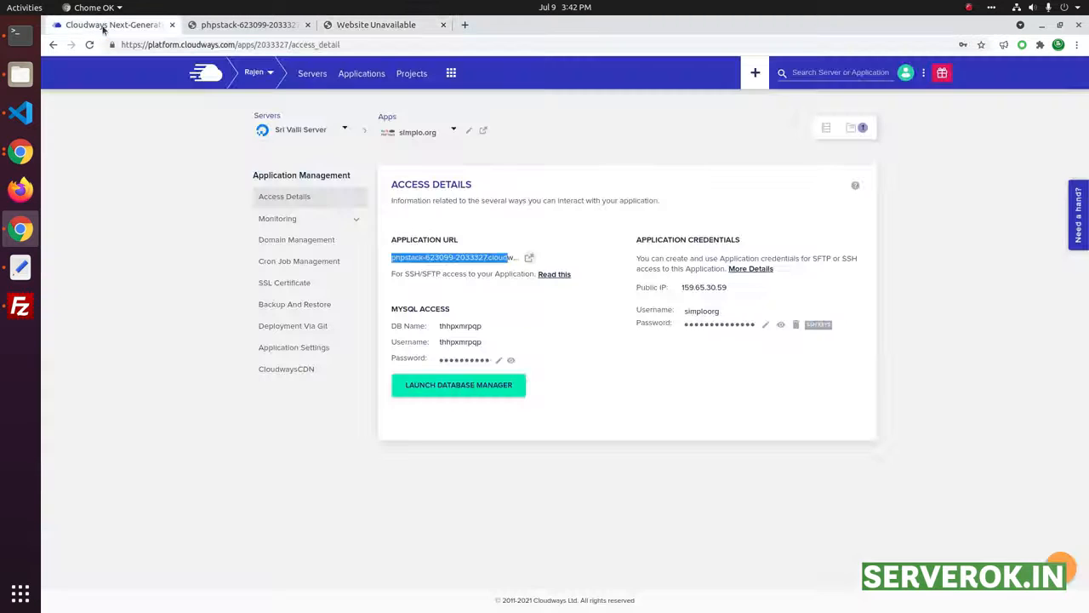
Step: Save simplo.org as the primary domain in Domain Management
click(288, 242)
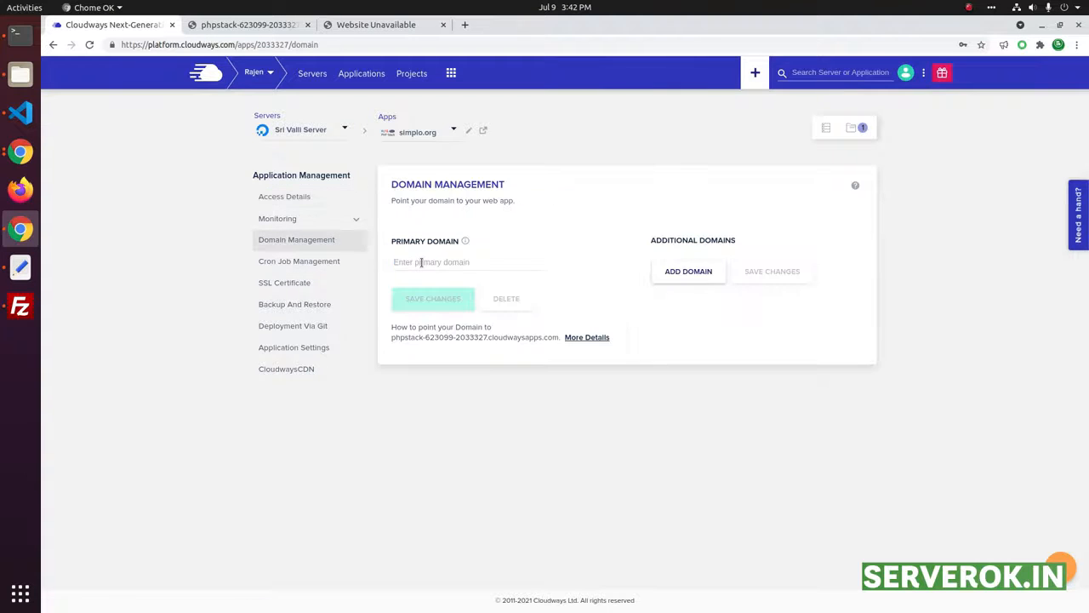
click(421, 263)
text(simplo.org)
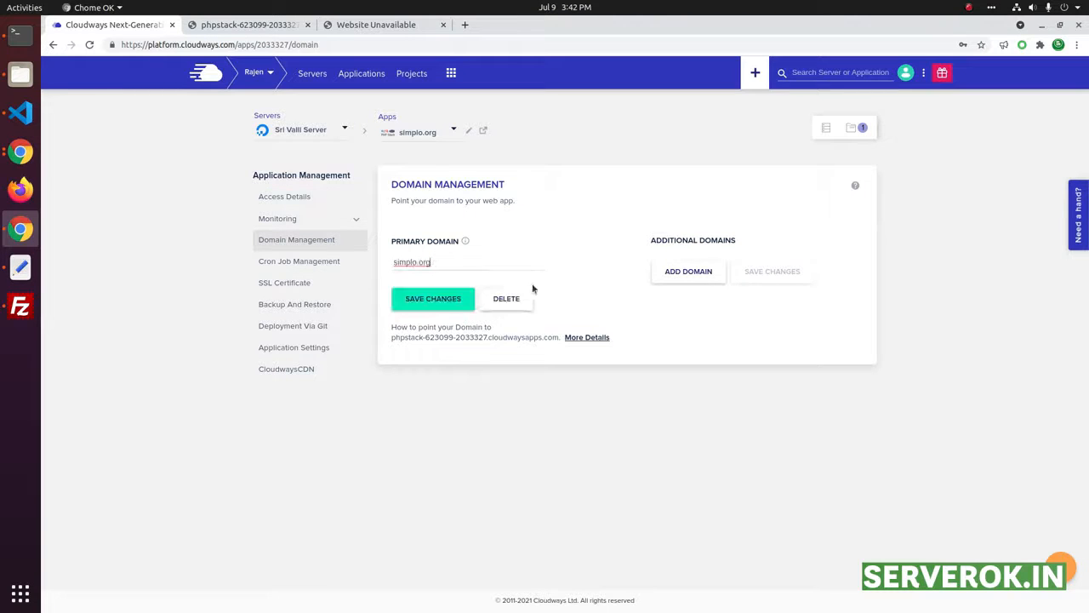
click(413, 304)
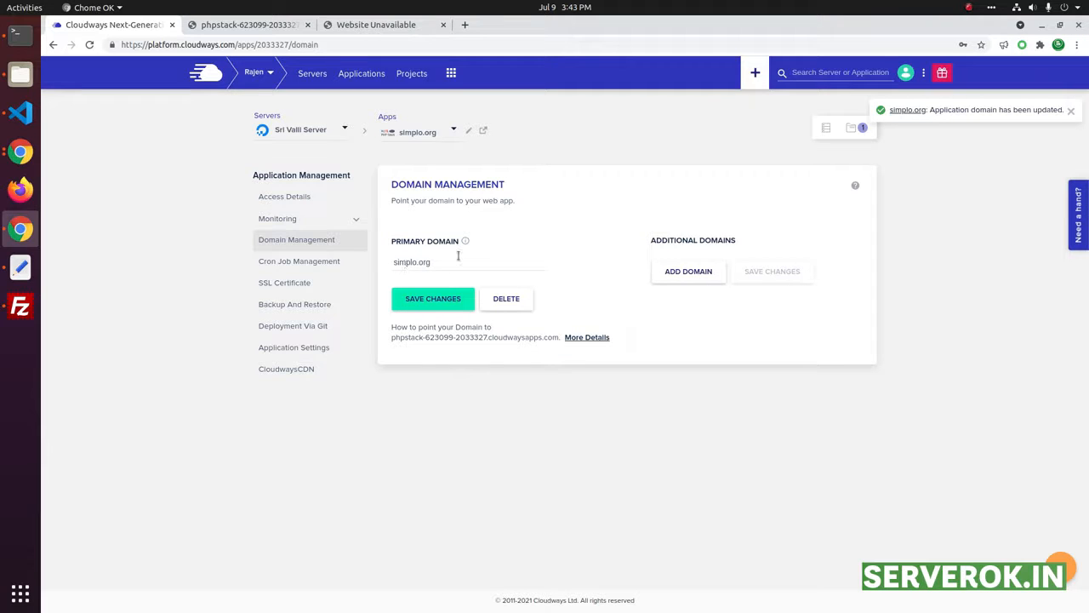
click(355, 24)
drag(181, 44, 272, 42)
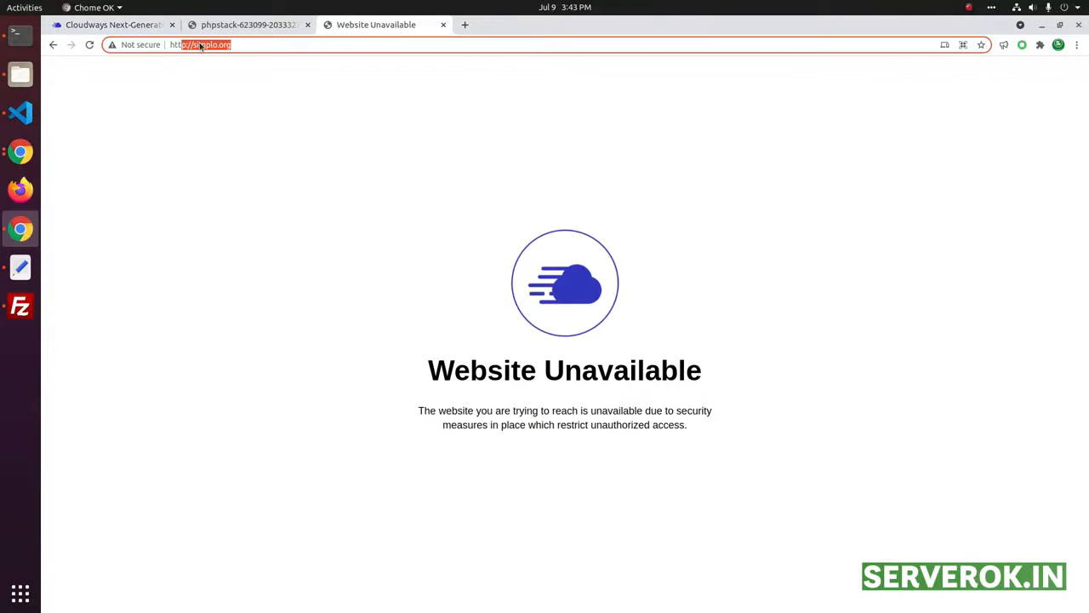
click(89, 46)
triple_click(168, 71)
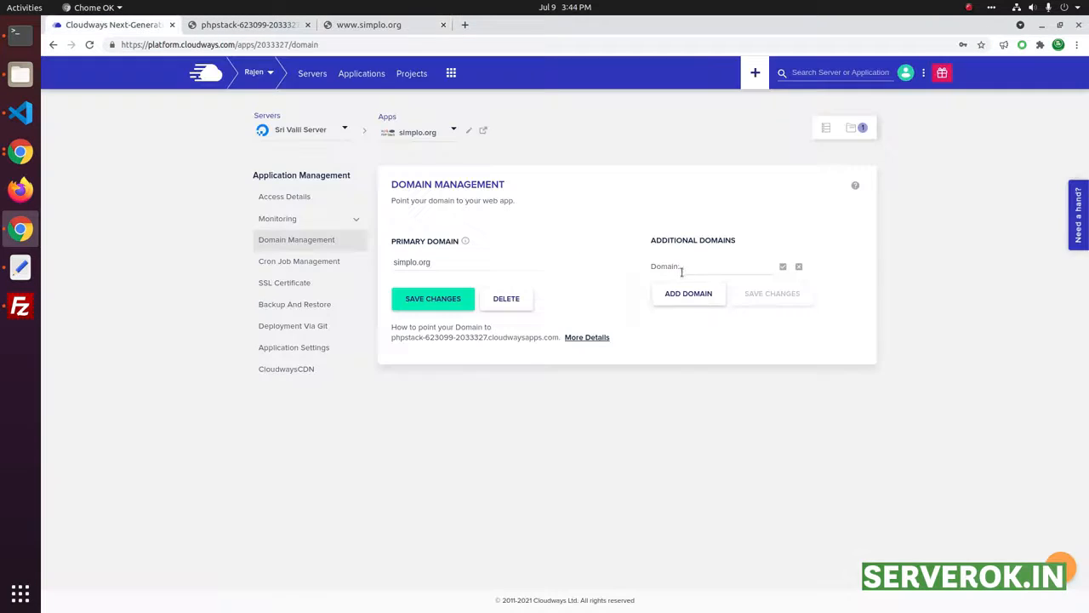
click(684, 270)
text(www.simplo.org)
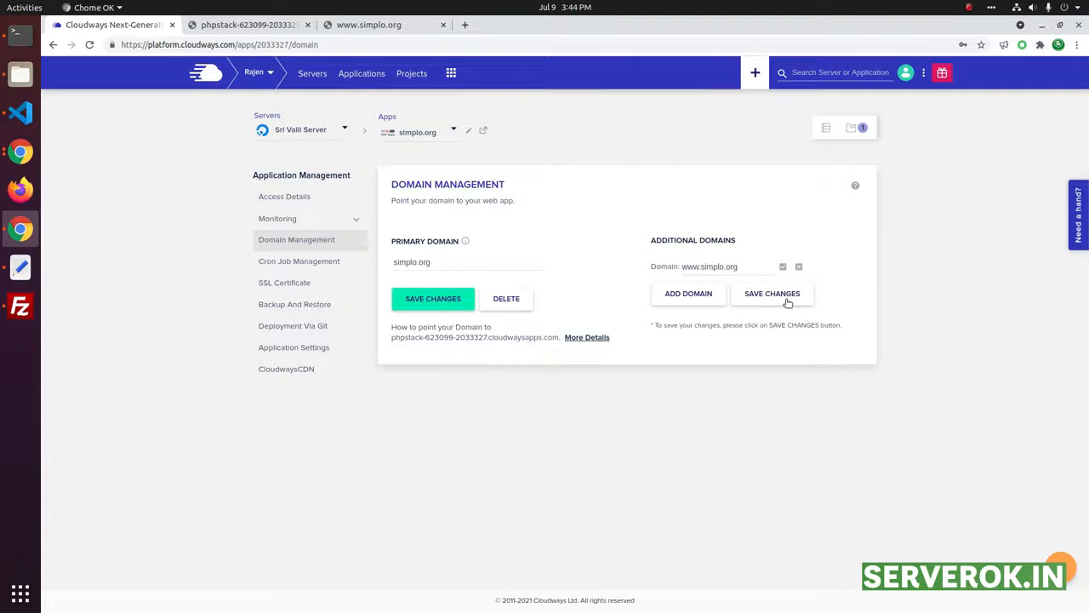
click(789, 301)
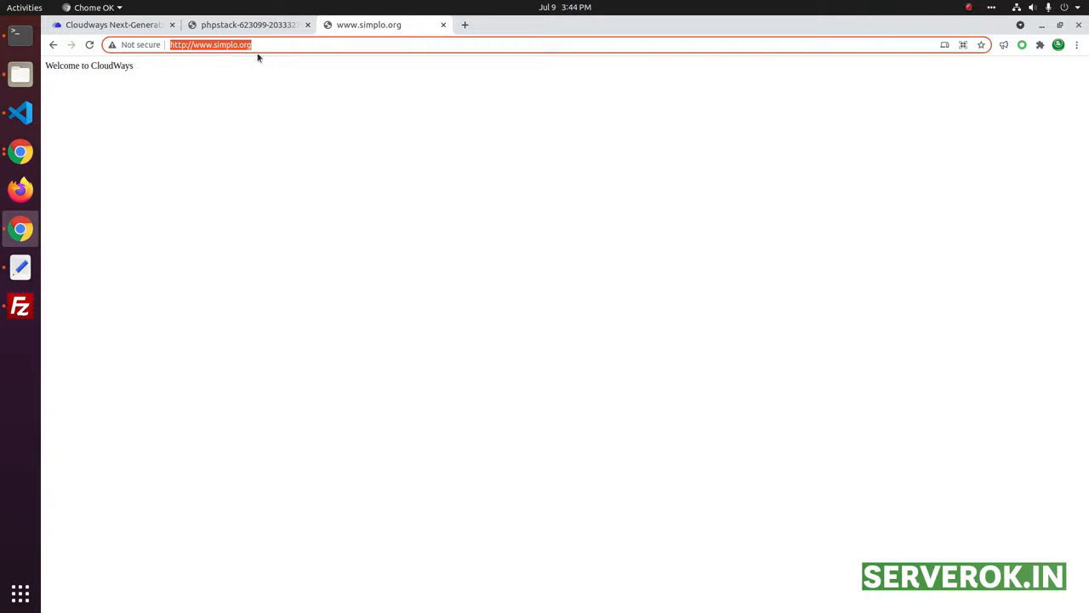
click(175, 45)
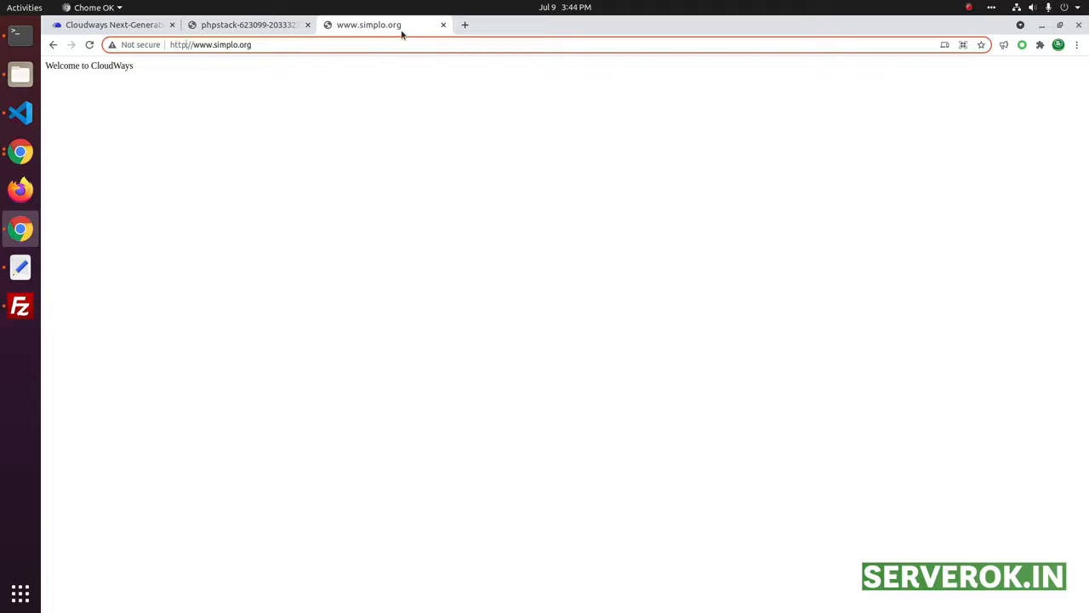
text(s)
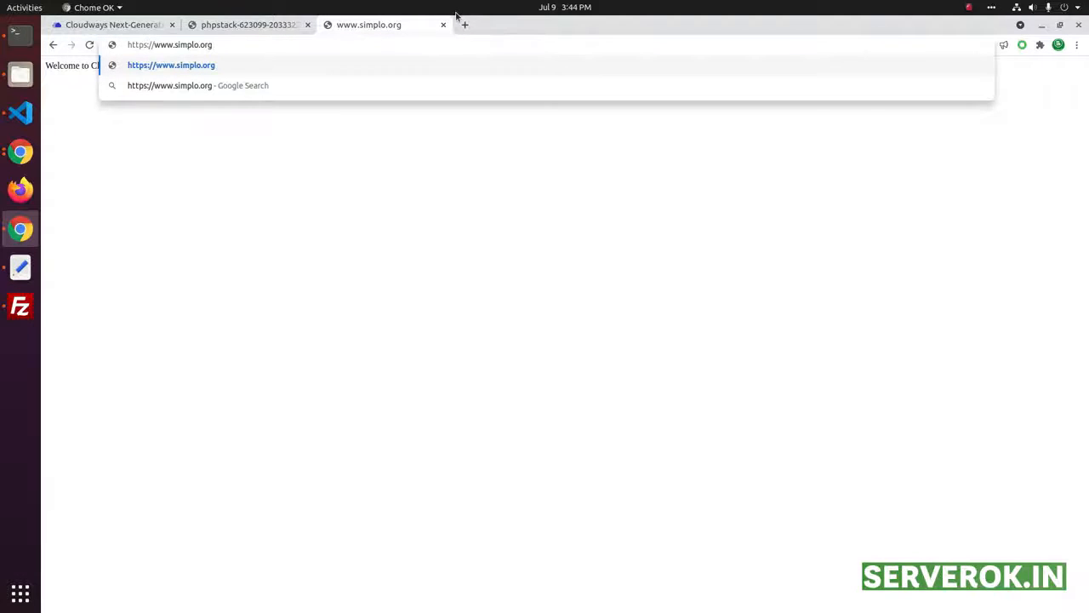
key(Return)
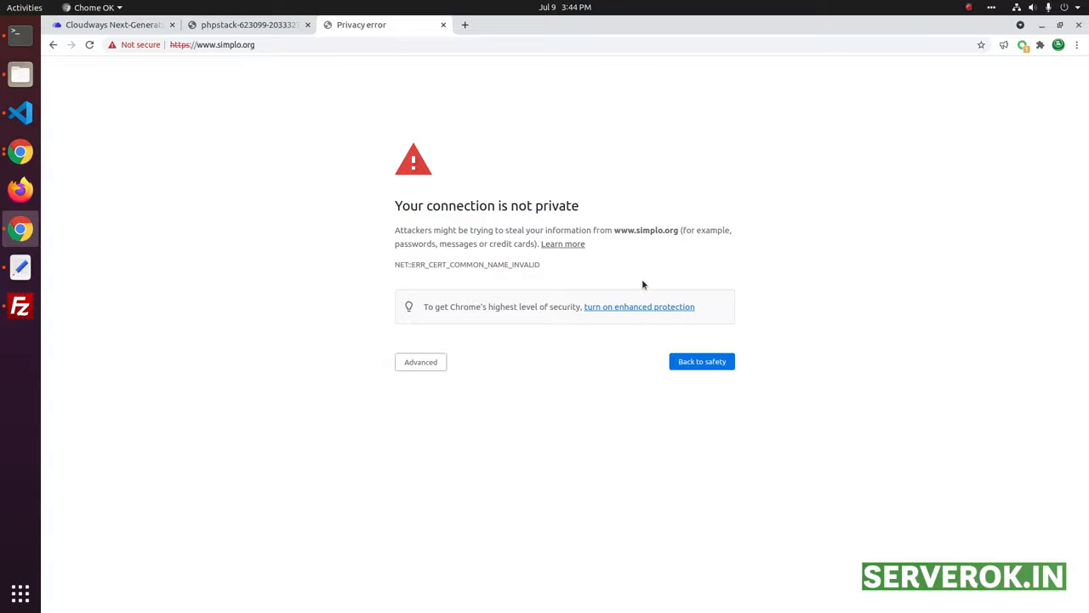
click(98, 25)
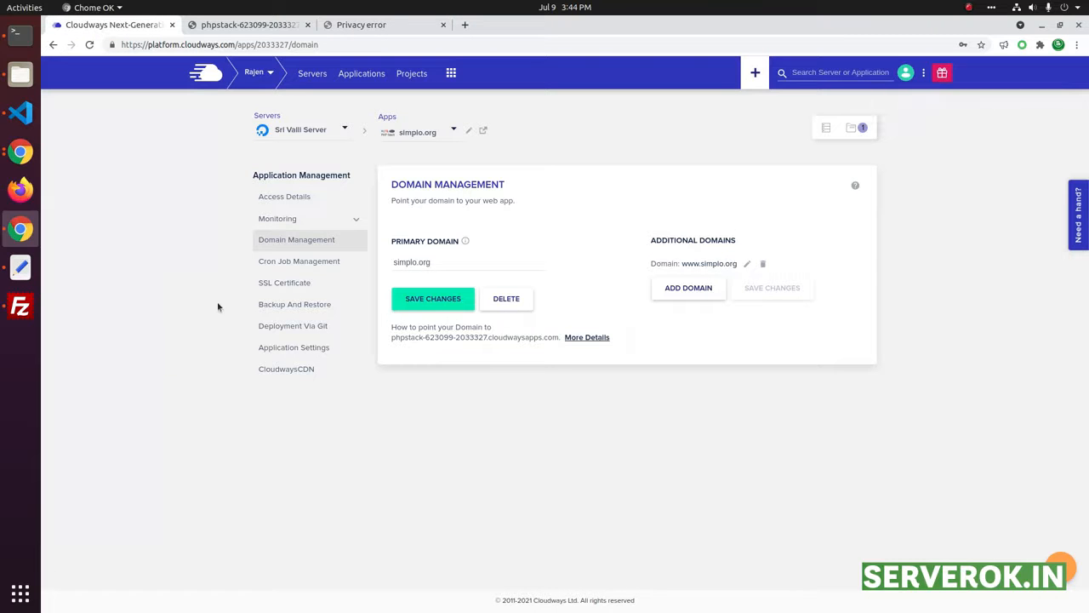
click(275, 289)
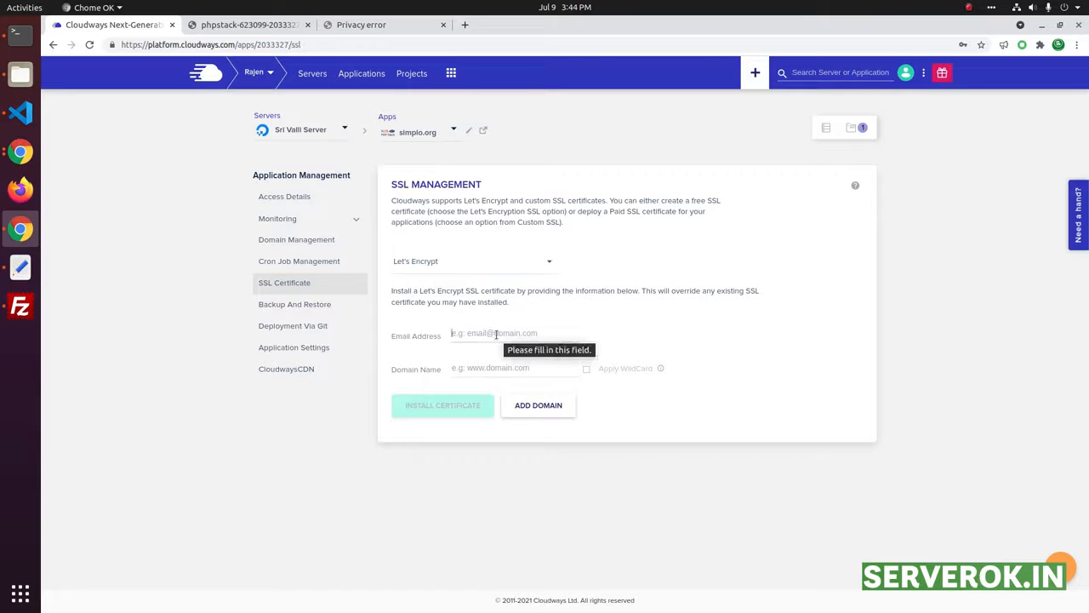
click(472, 369)
text(simplo.org)
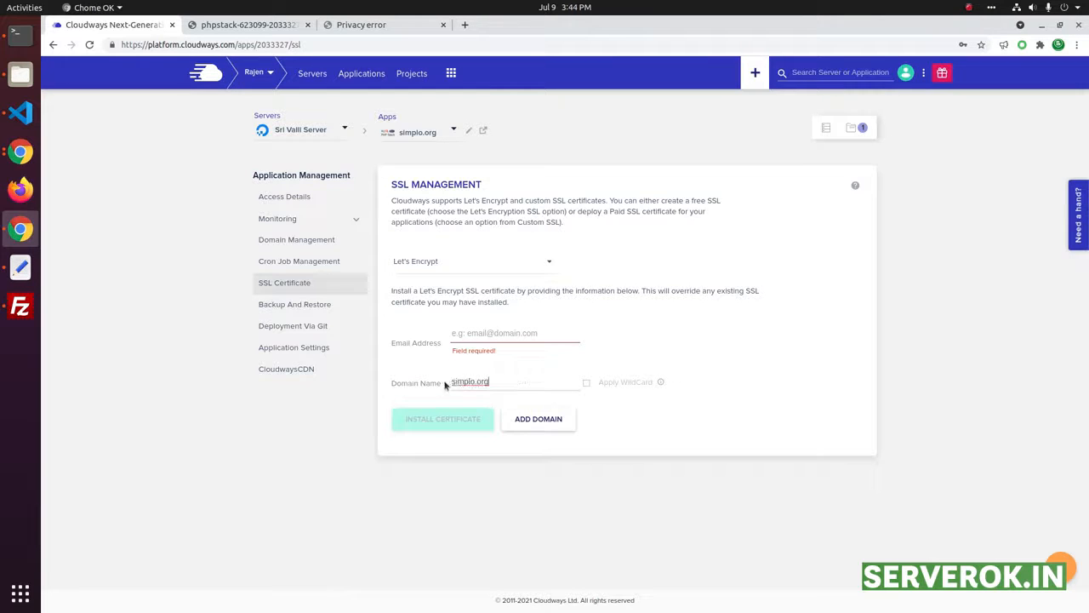
click(526, 421)
click(519, 417)
text(w)
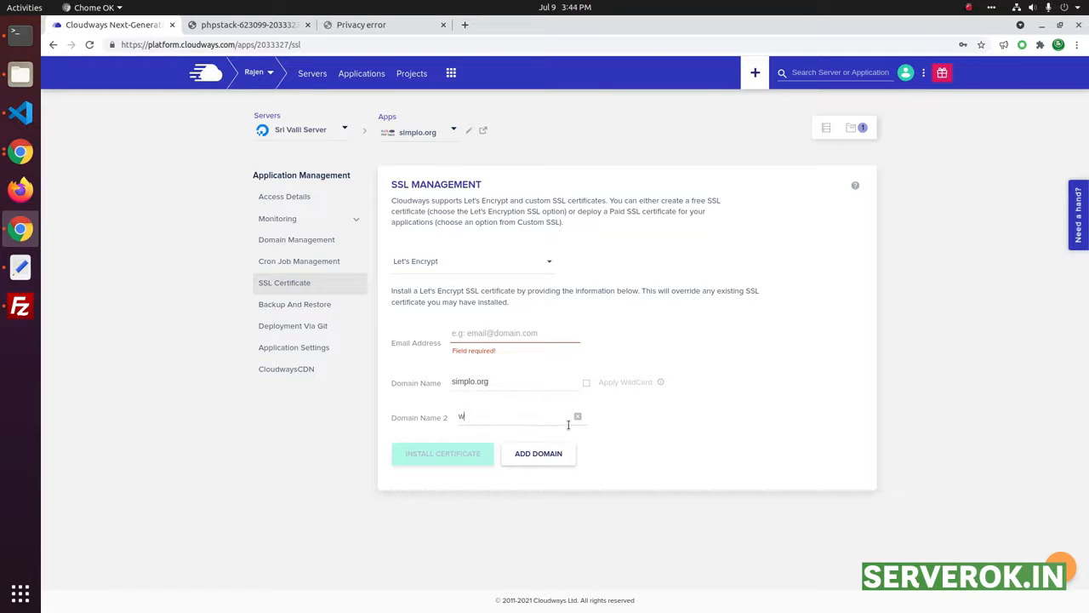
text(ww.simplo.org)
click(535, 333)
click(498, 357)
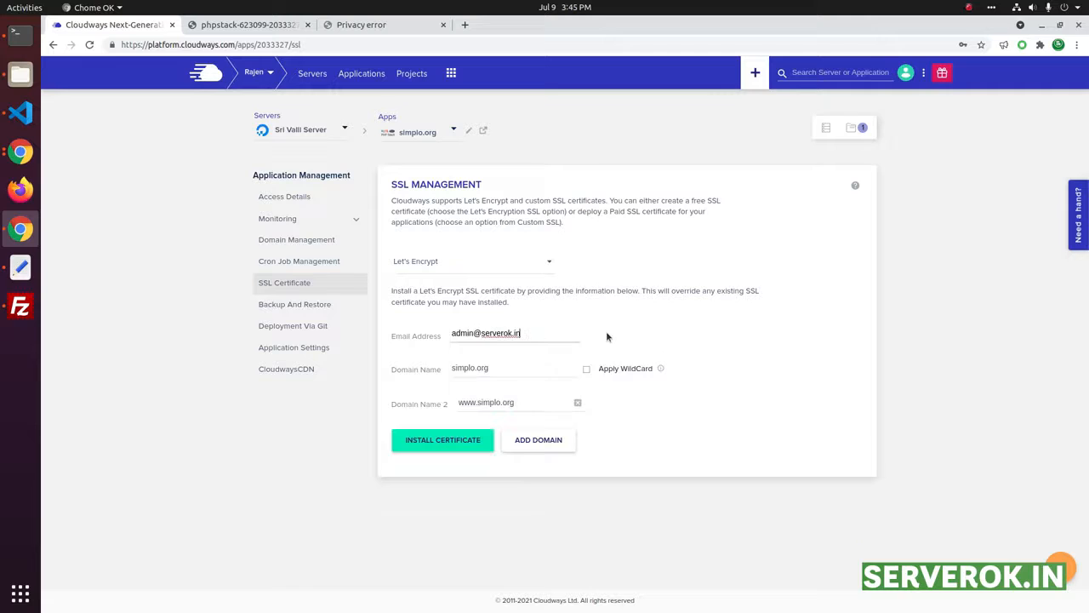
click(442, 443)
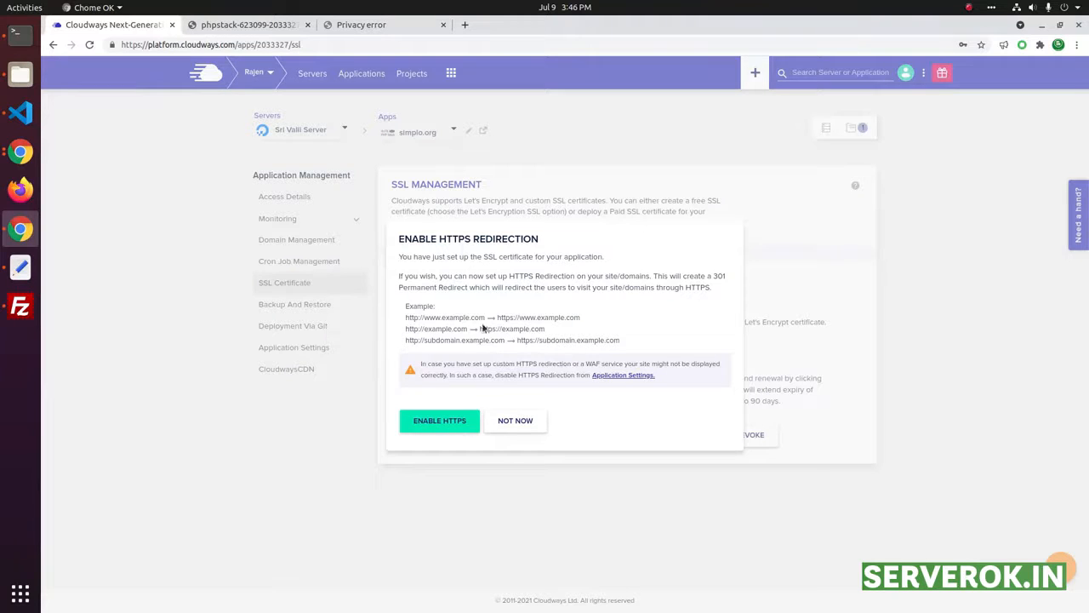
click(431, 422)
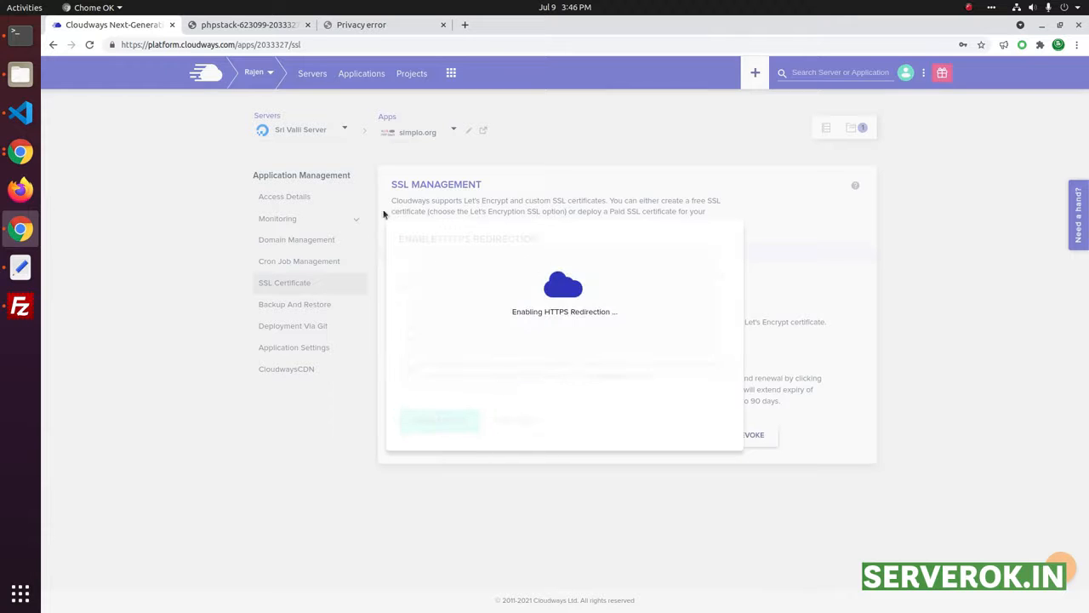
click(401, 22)
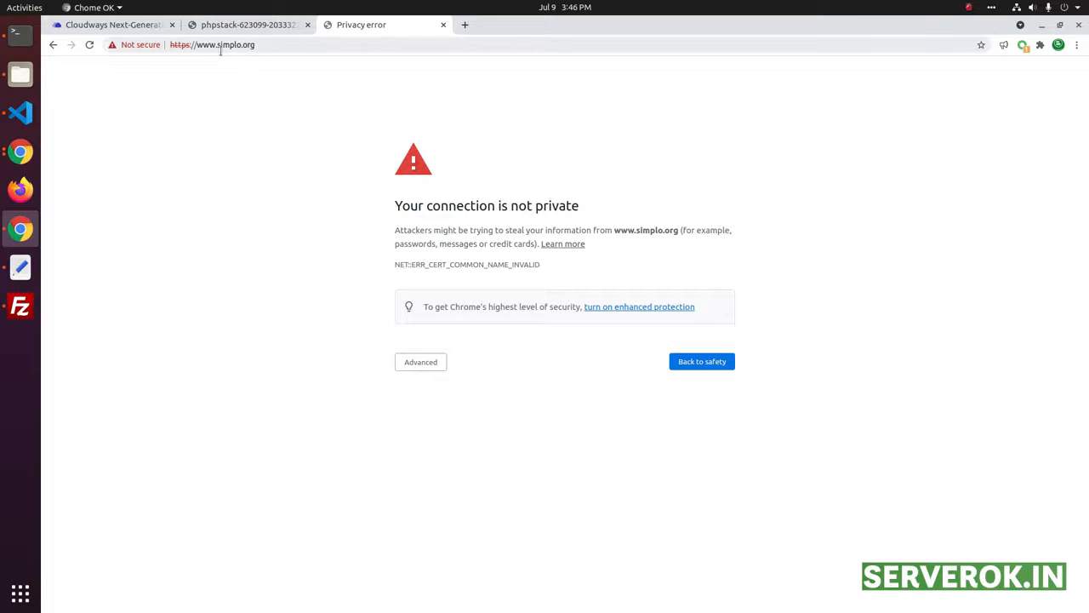
click(90, 44)
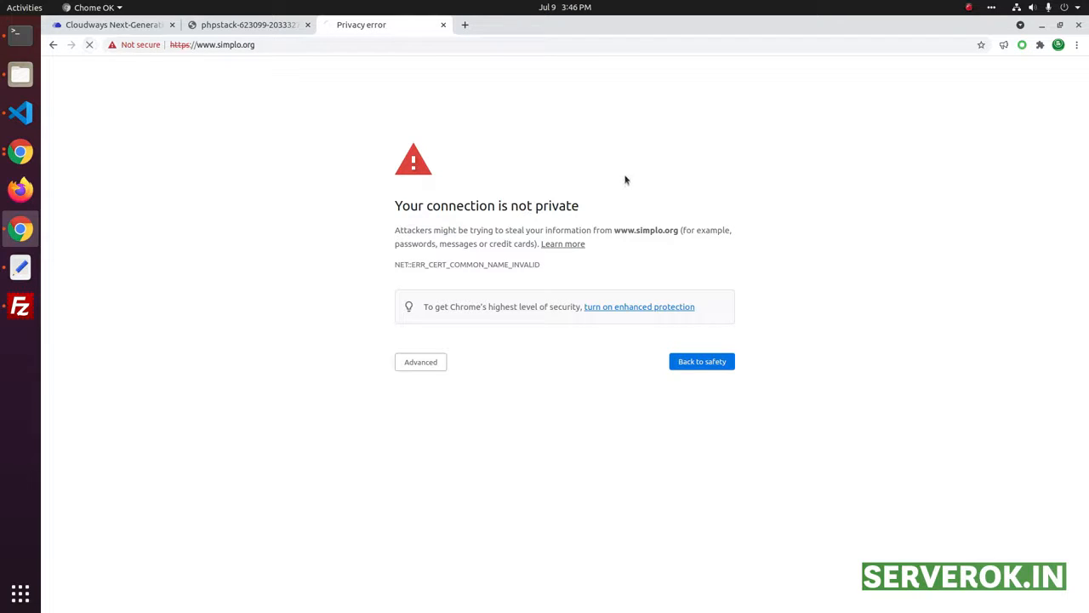
click(110, 45)
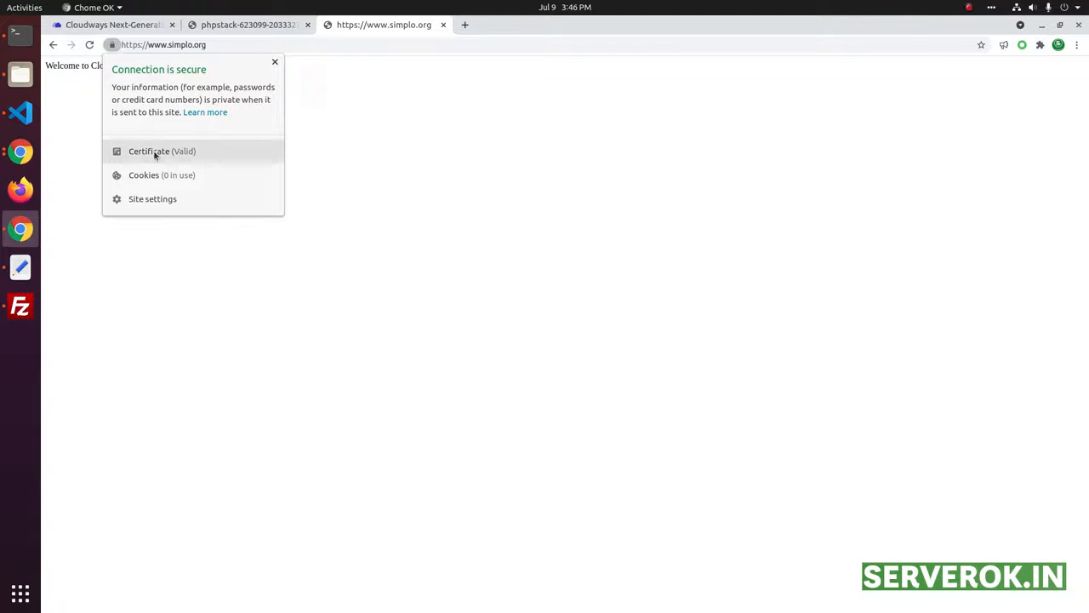
click(153, 153)
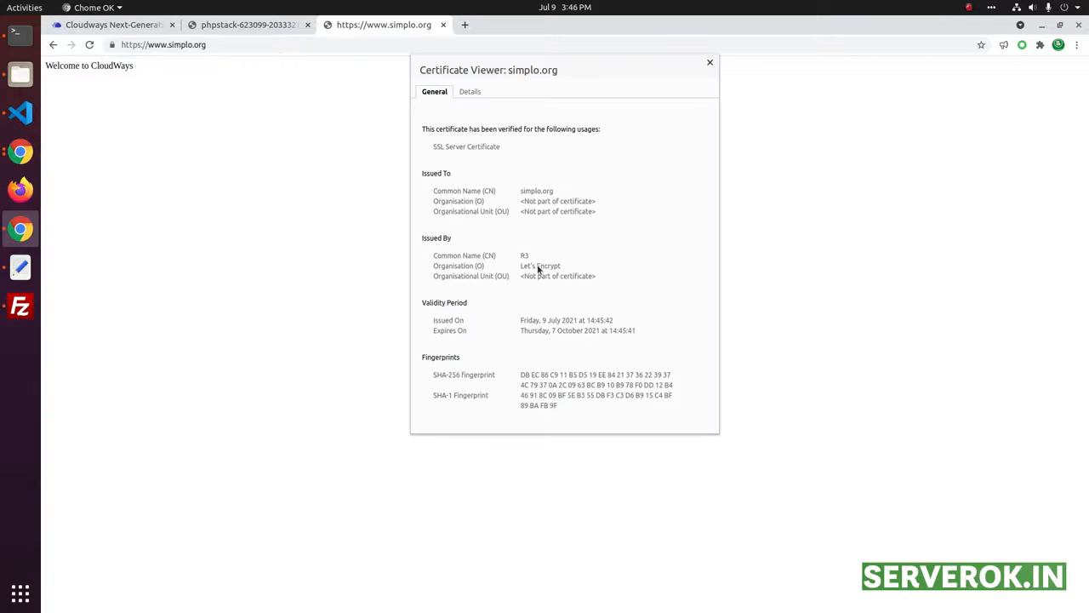
drag(538, 269, 584, 270)
Step: Close the certificate viewer and redirection dialog, then review the app's MySQL access details
click(710, 62)
click(247, 27)
click(138, 29)
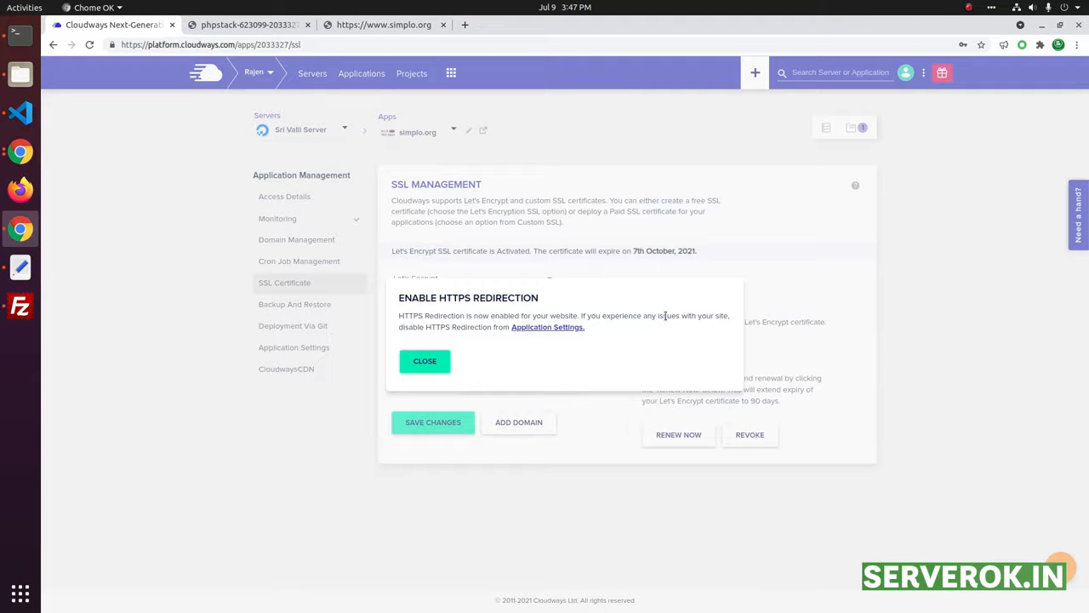
click(426, 367)
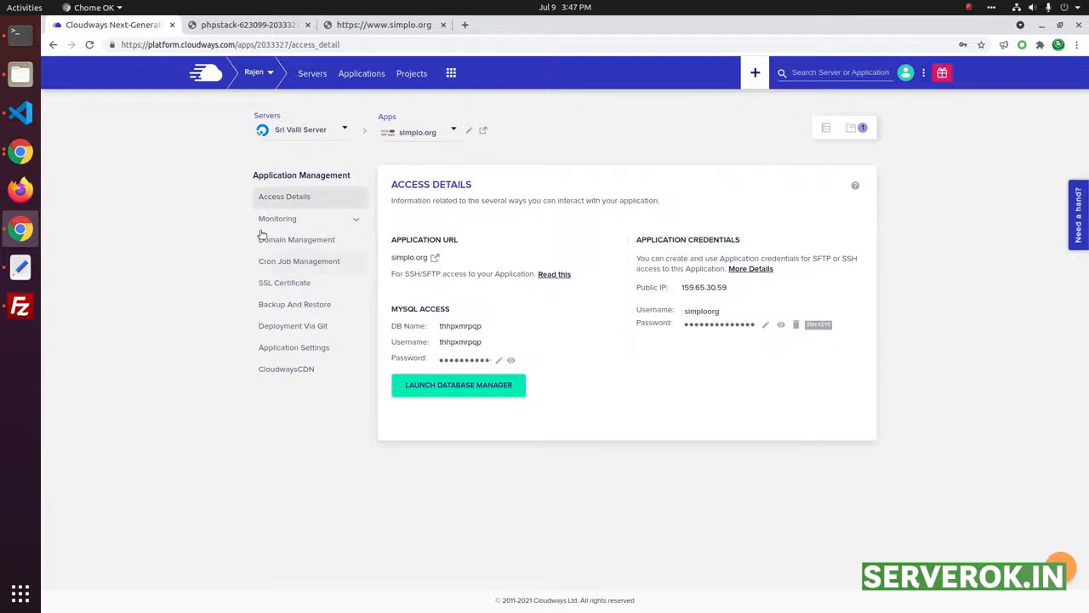
drag(397, 308, 573, 313)
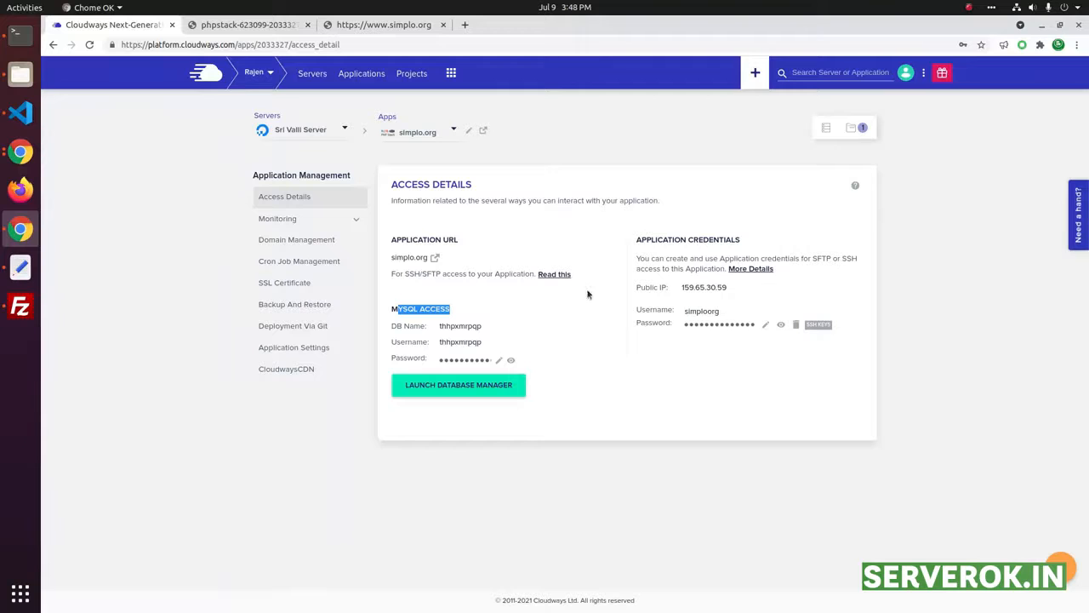
click(21, 306)
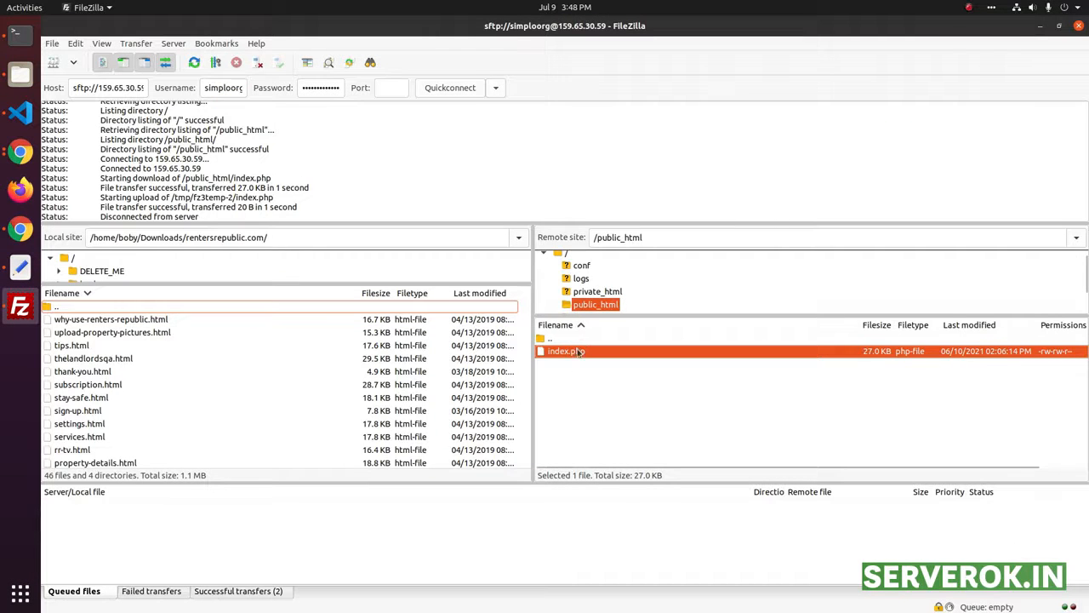
key(alt+Tab)
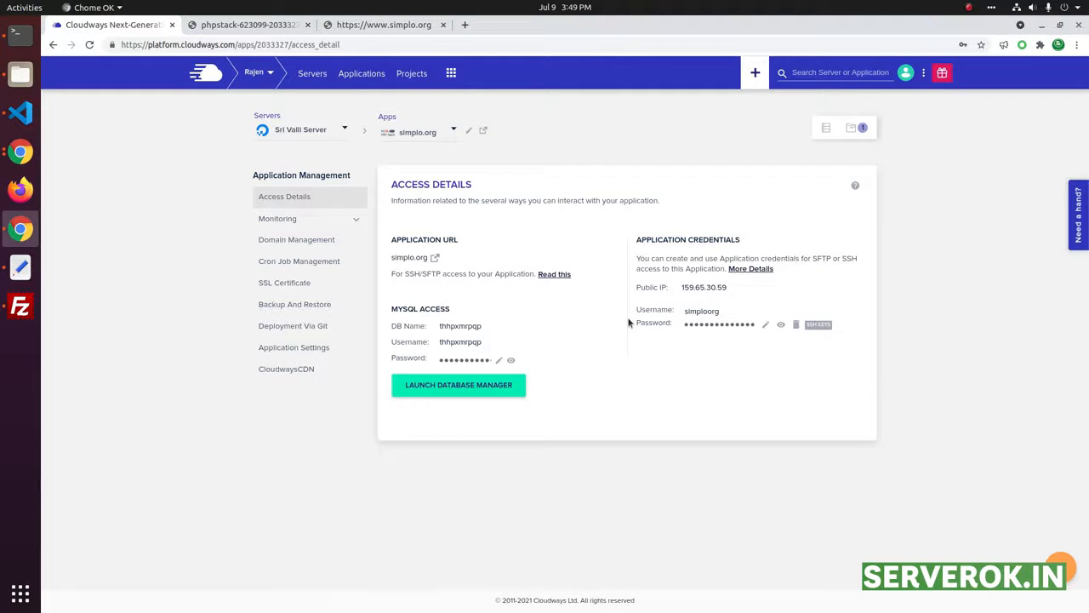